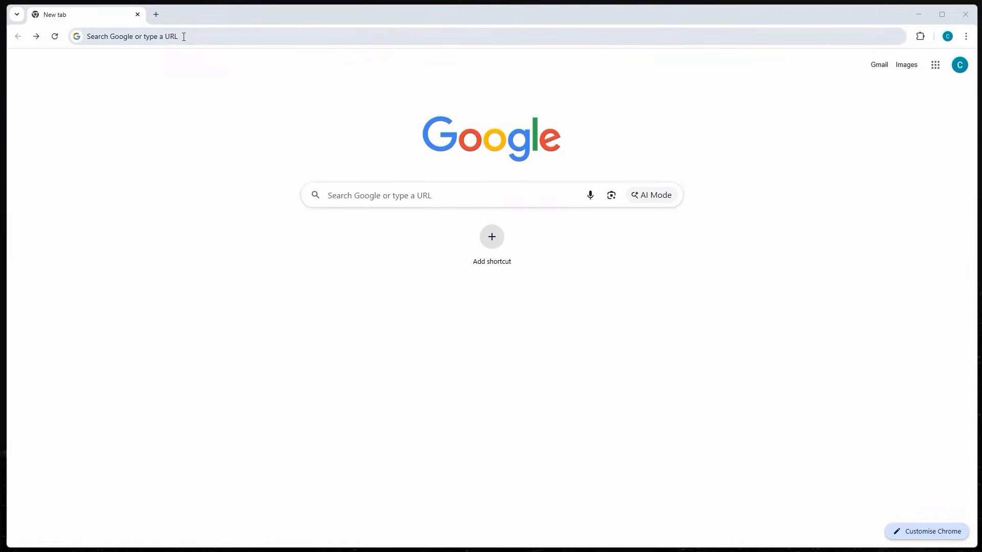
left_click(184, 36)
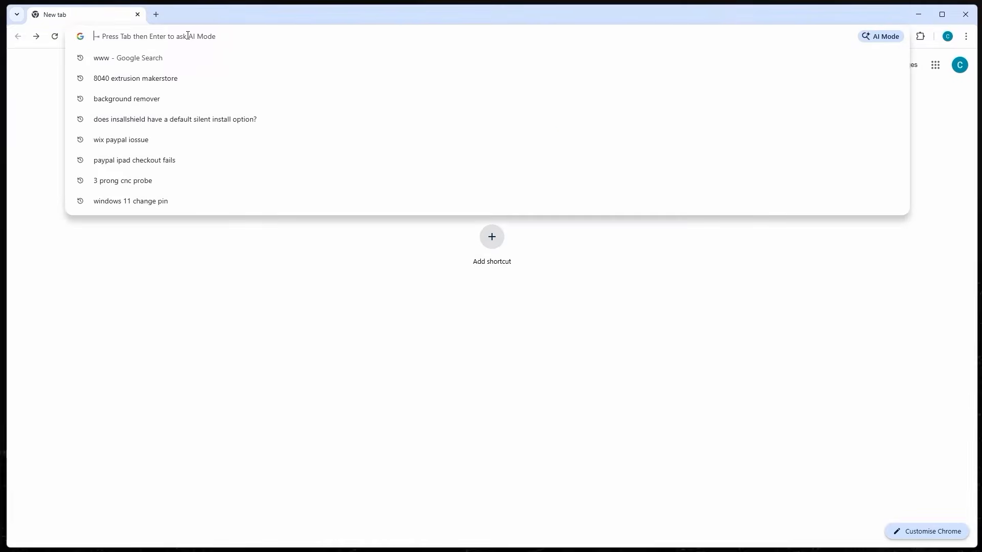
type("www.cnc")
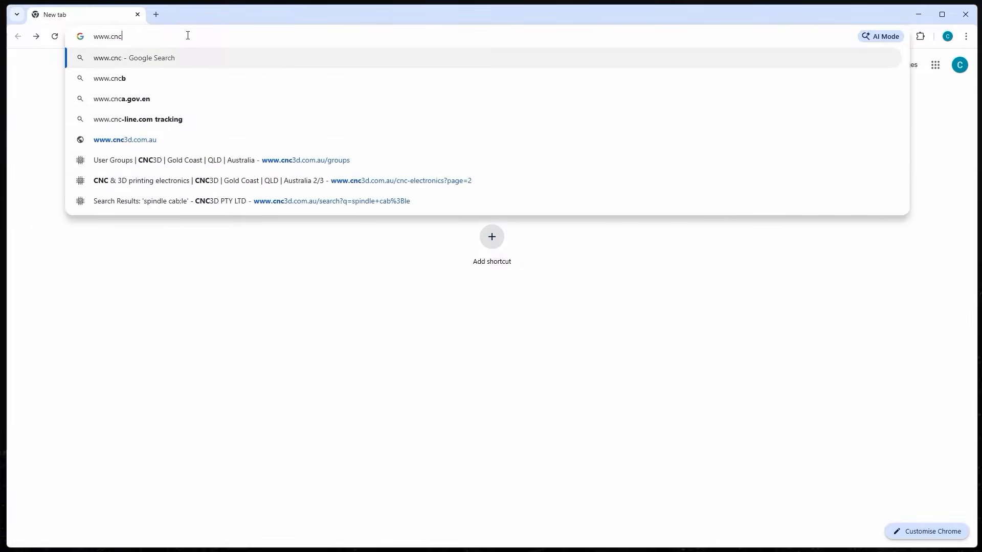
type("3d.com.au")
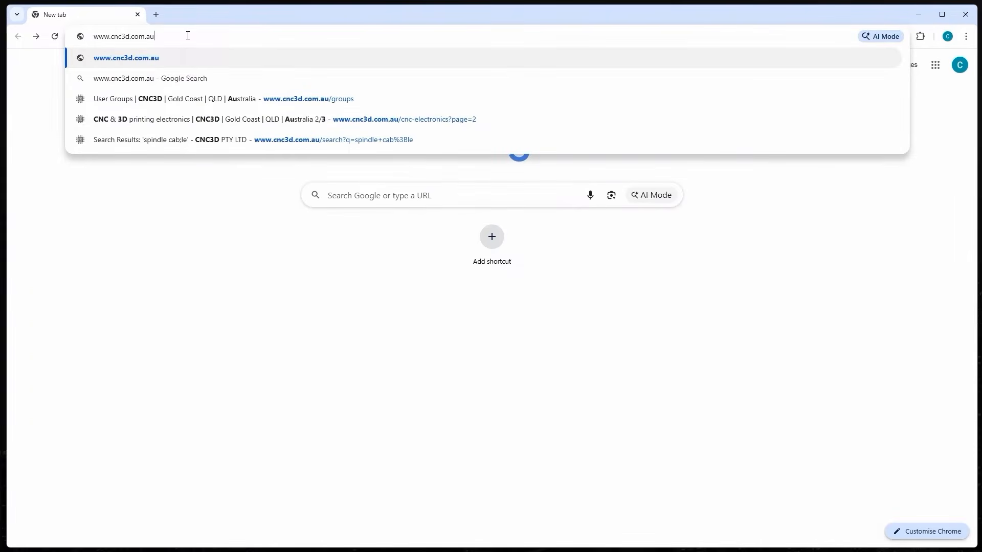
key("Return")
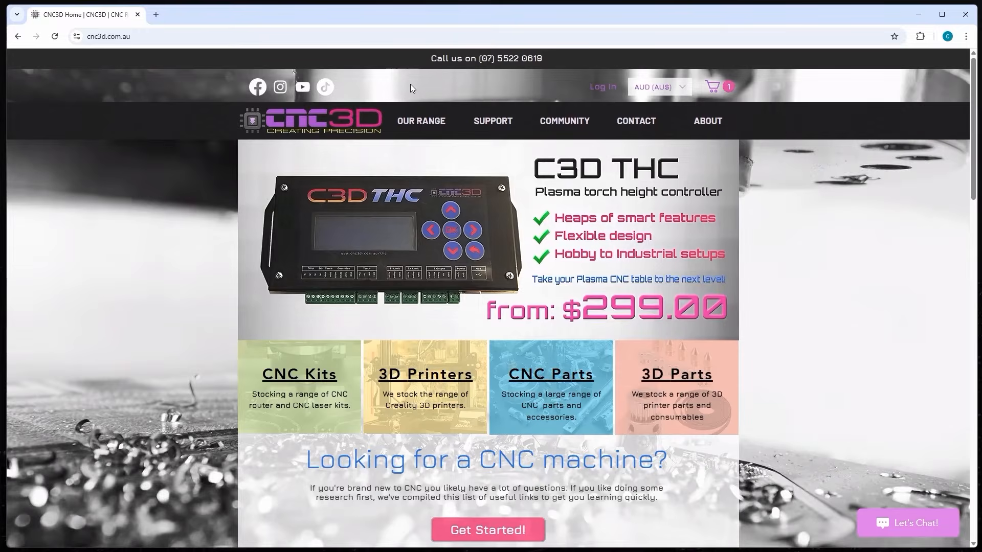
- From Support > Nighthawk CNC Controller Support, download the USB driver zip and show it in Downloads
mouse_move(490, 126)
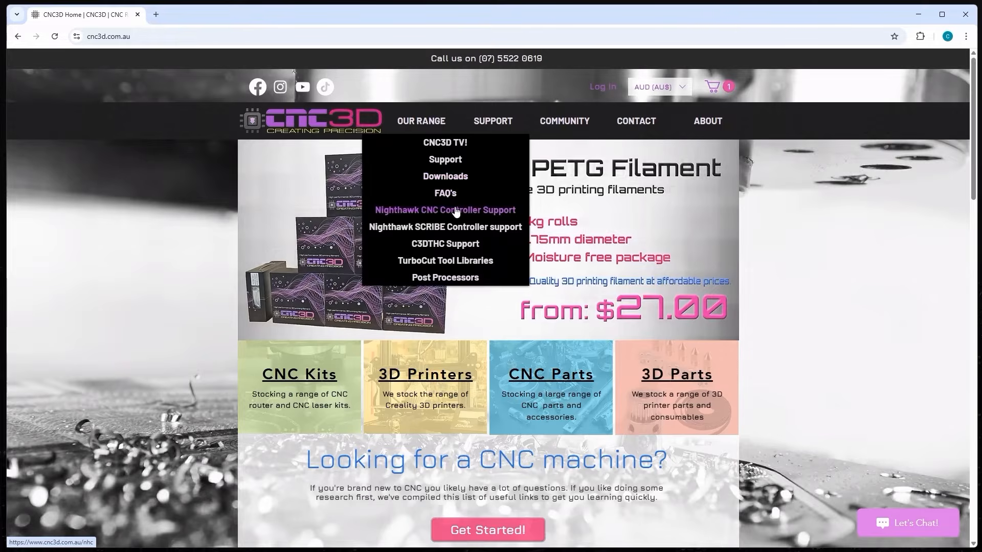
left_click(483, 215)
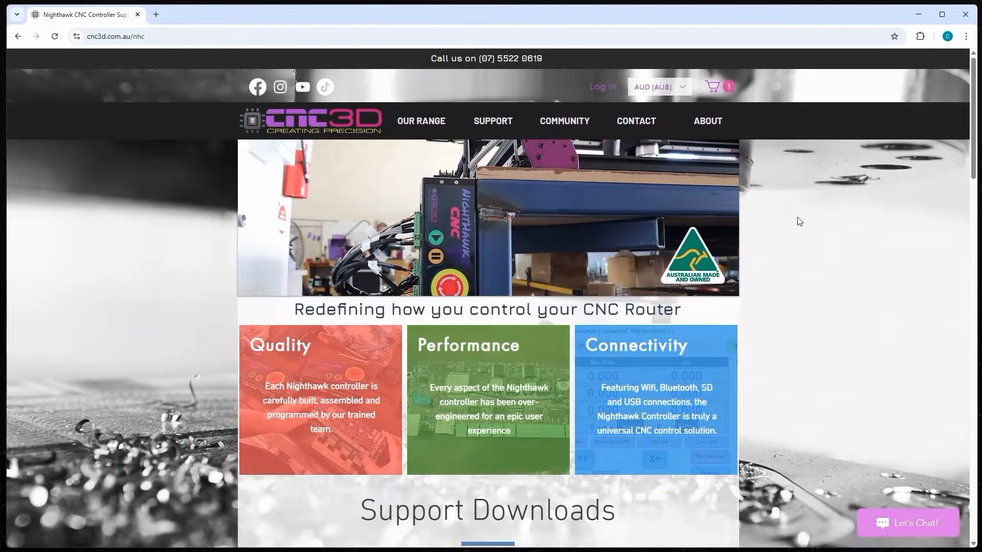
scroll(797, 227, "down", 6)
scroll(801, 226, "down", 2)
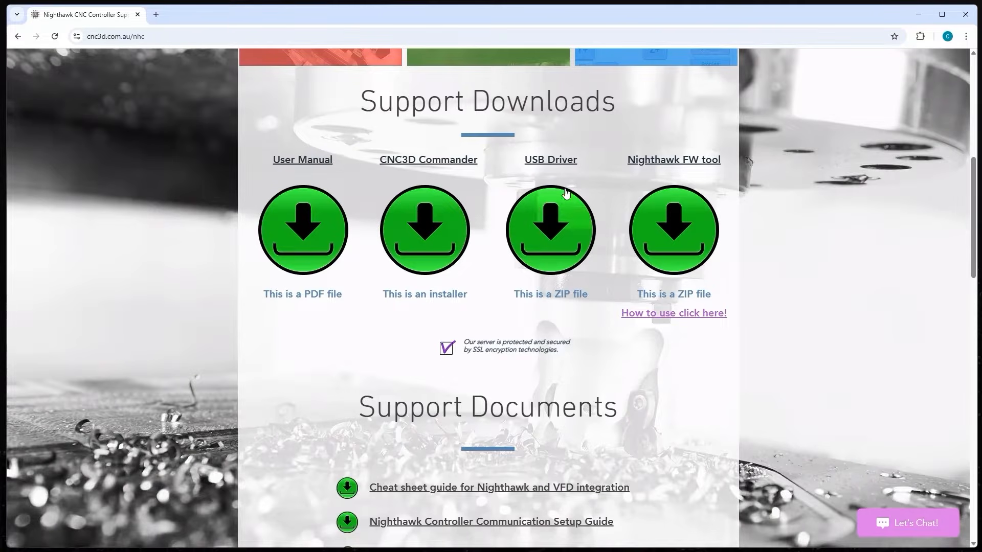
left_click(550, 230)
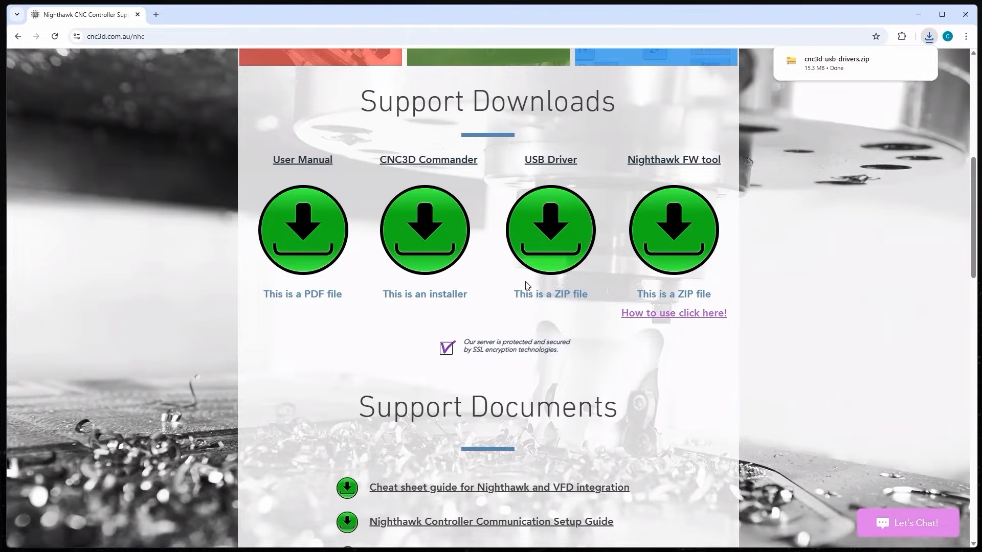
mouse_move(843, 69)
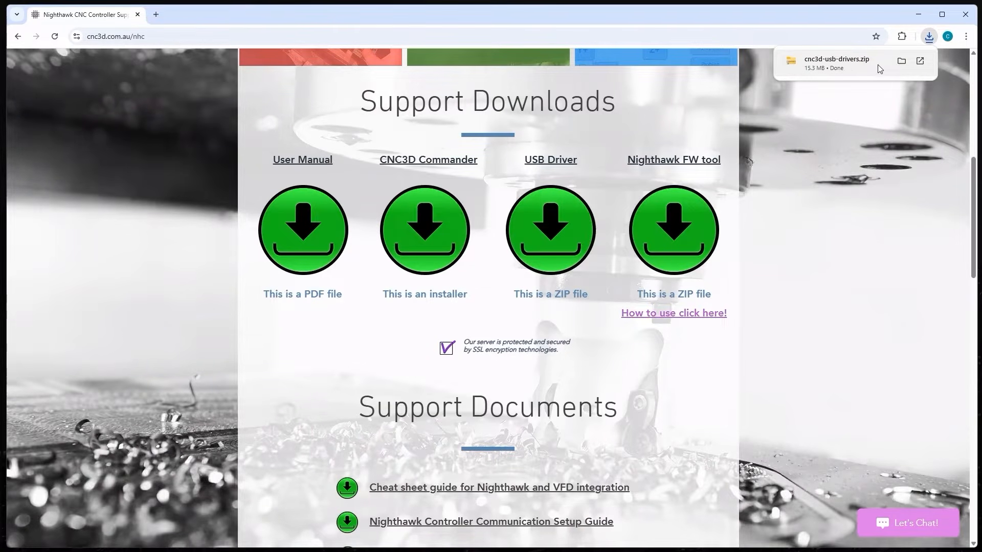
left_click(901, 61)
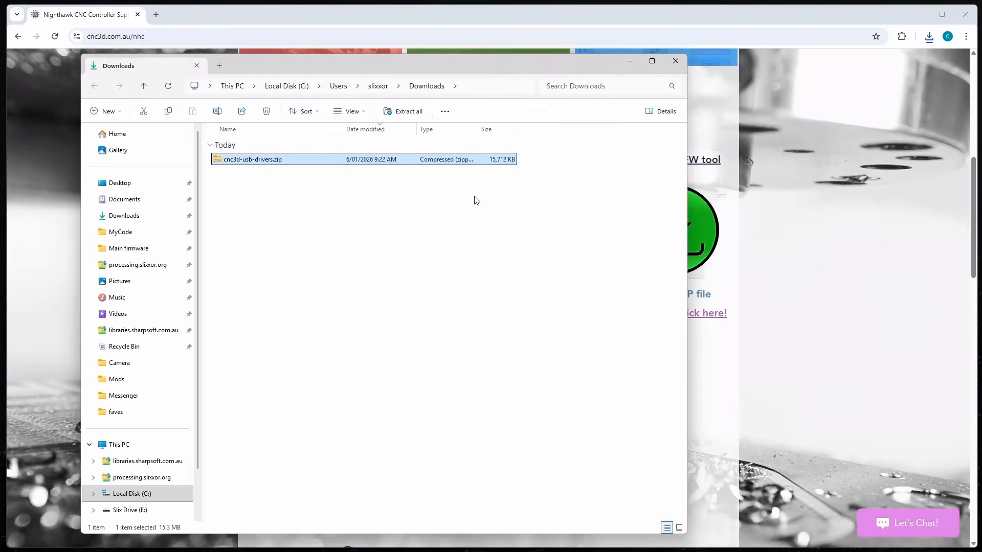
- Tick Unblock in cnc3d-usb-drivers.zip's Properties, apply it and close the dialog
left_click(281, 211)
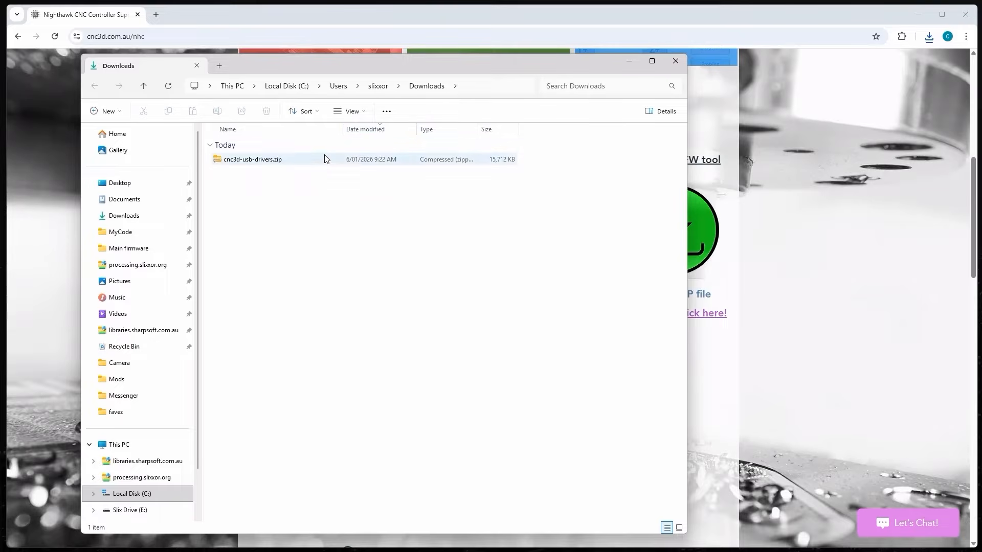
left_click(244, 164)
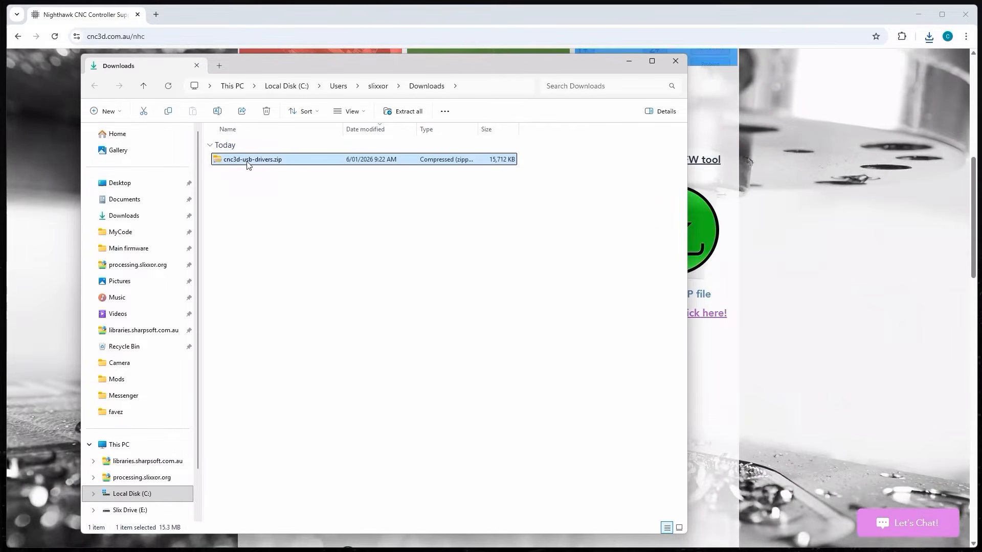
right_click(247, 165)
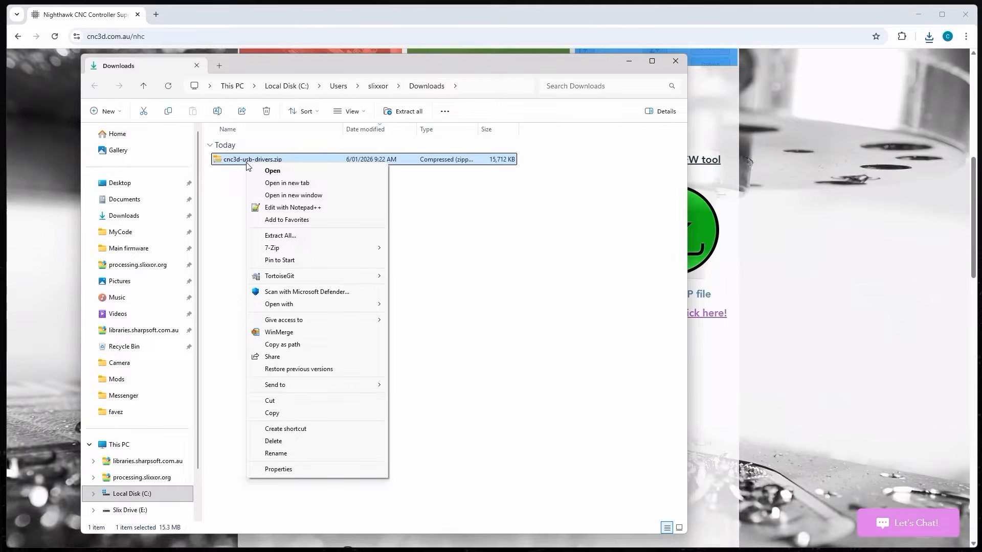
right_click(228, 162)
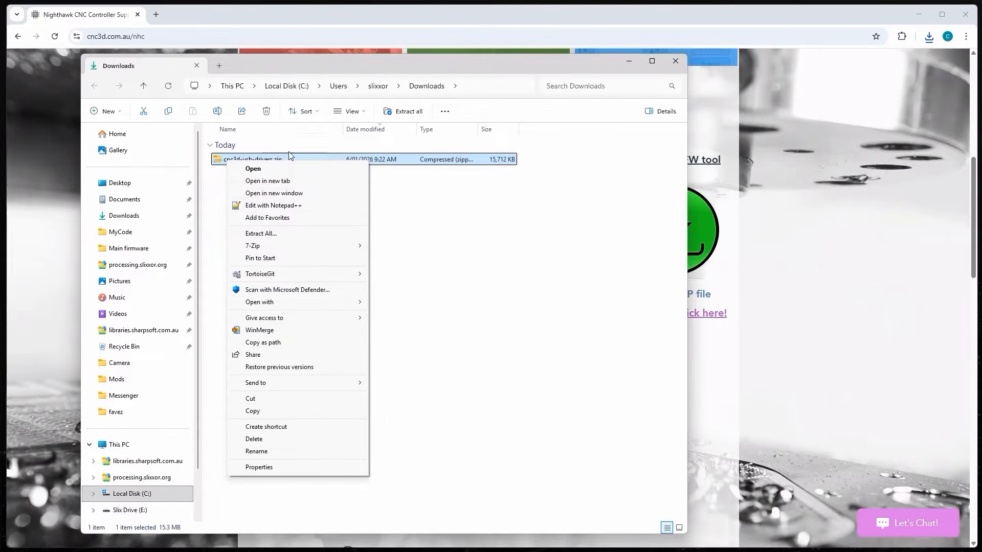
left_click(259, 467)
left_click(379, 377)
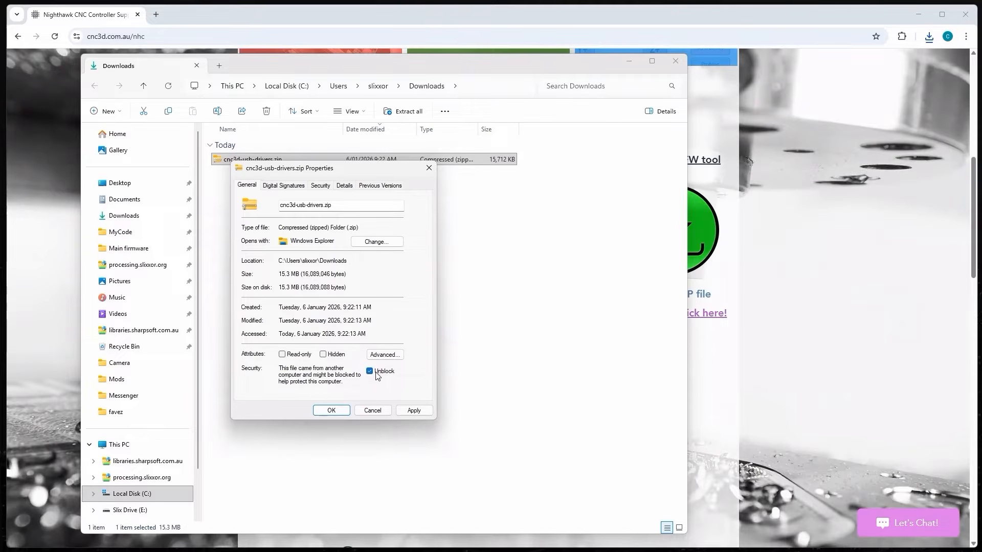
left_click(413, 411)
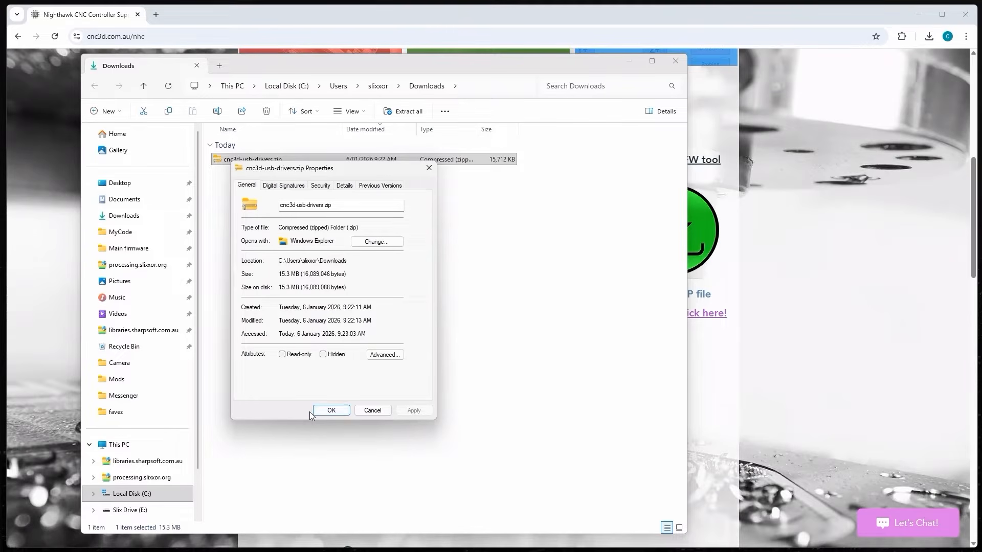
left_click(331, 410)
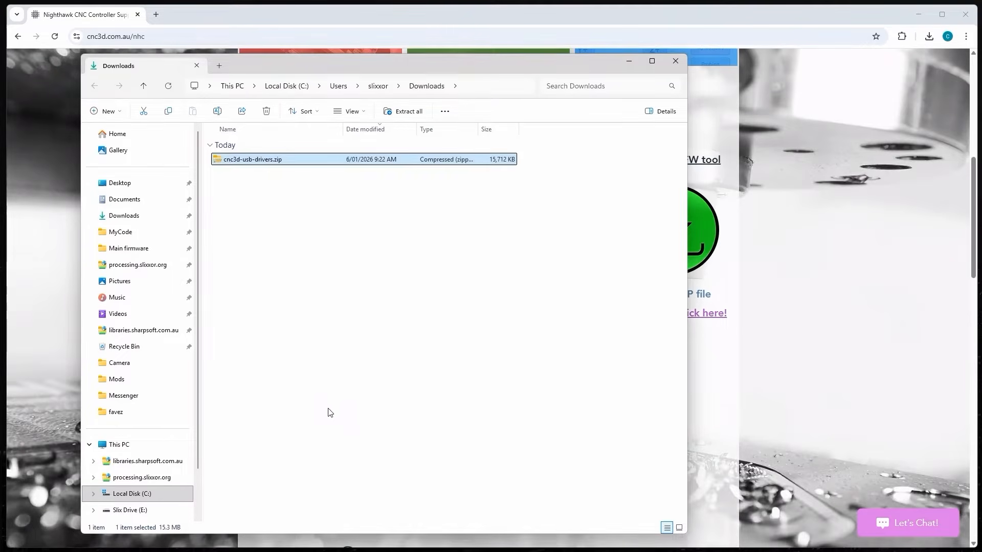
- Extract all of cnc3d-usb-drivers.zip to the suggested cnc3d-usb-drivers folder in Downloads
left_click(305, 215)
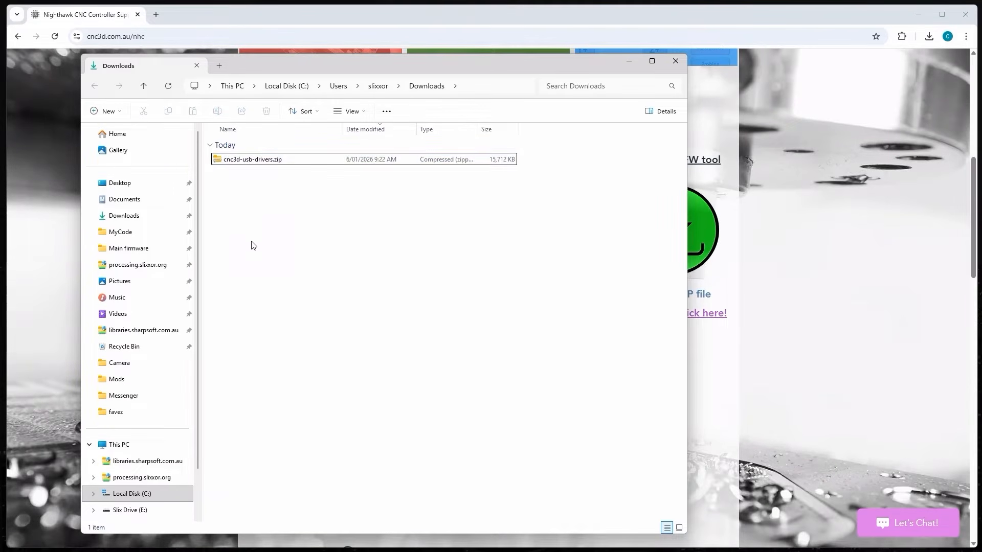
double_click(248, 161)
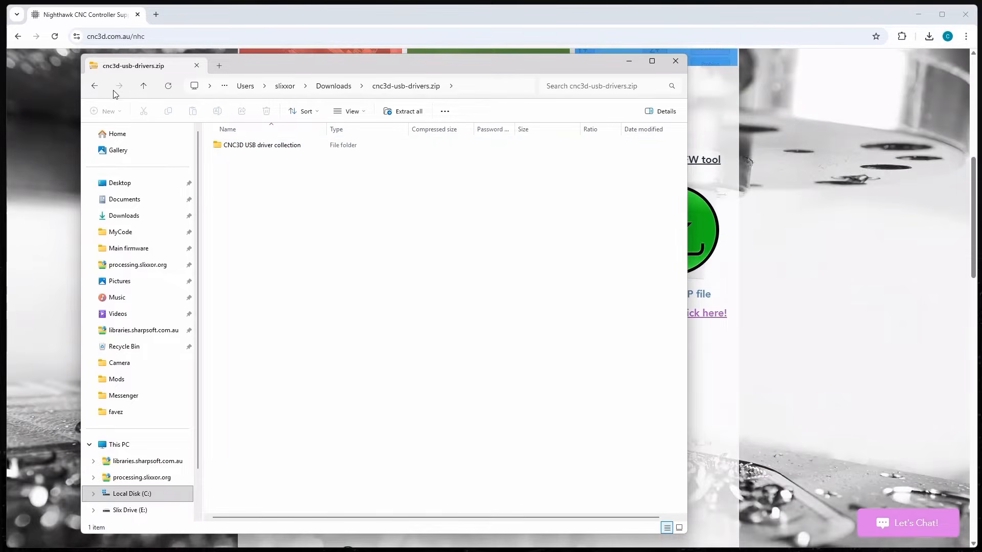
left_click(94, 86)
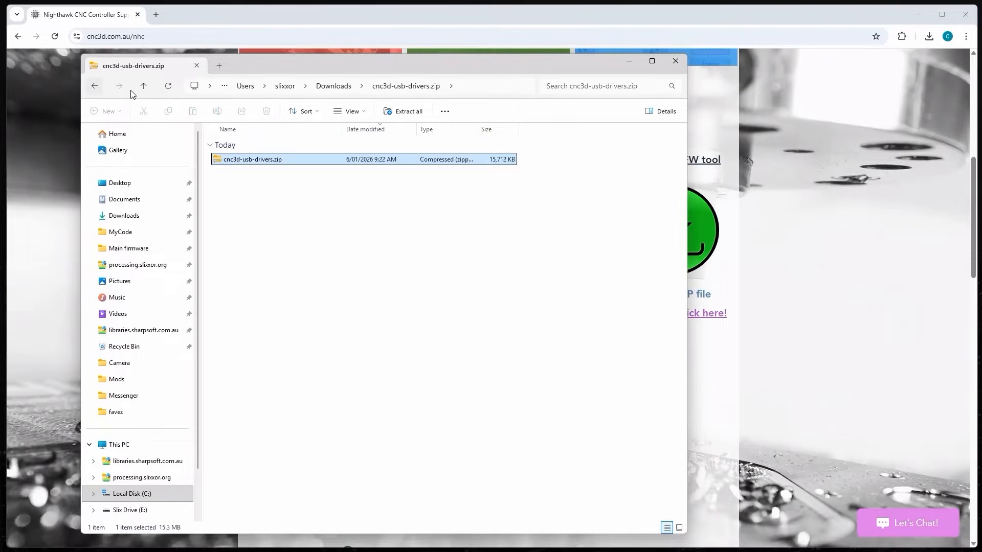
right_click(238, 160)
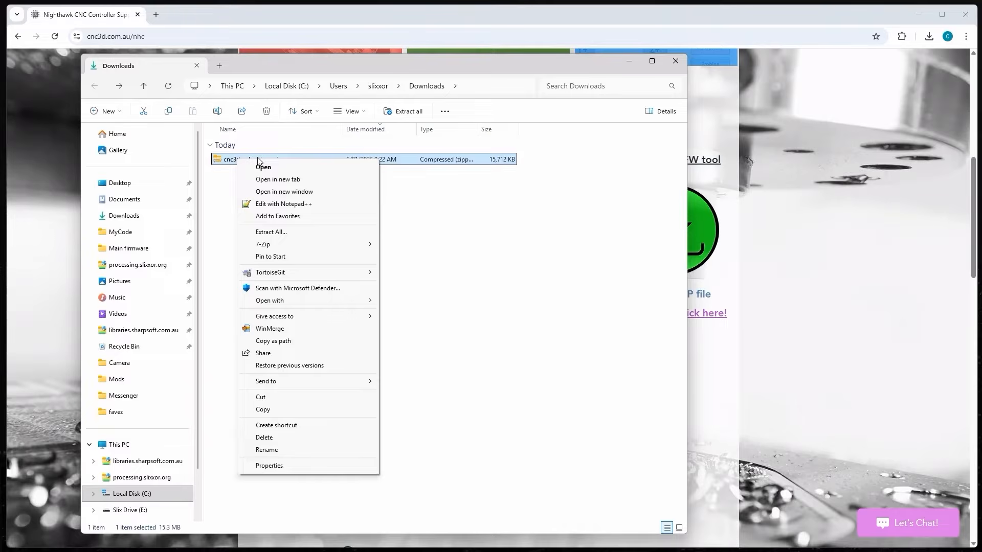
left_click(284, 235)
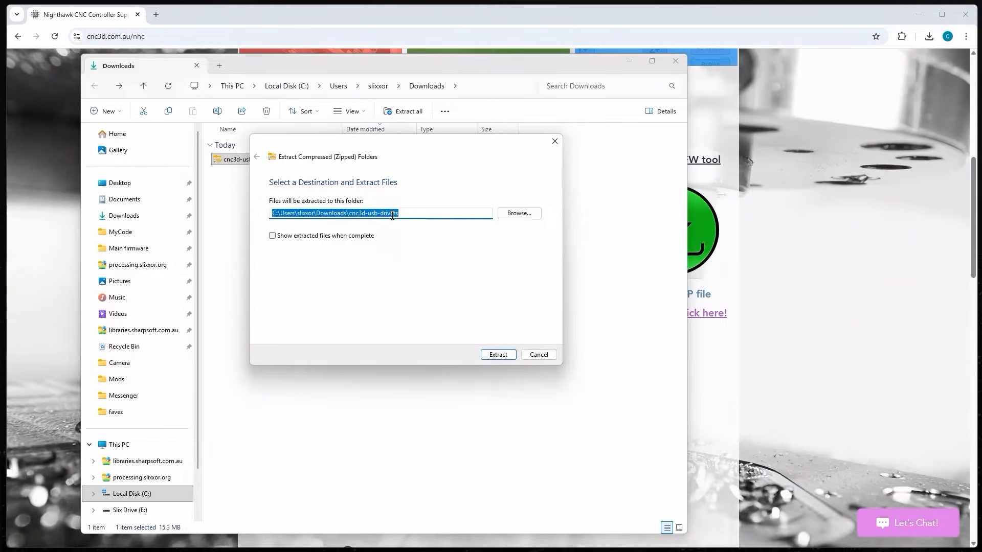
left_click(496, 354)
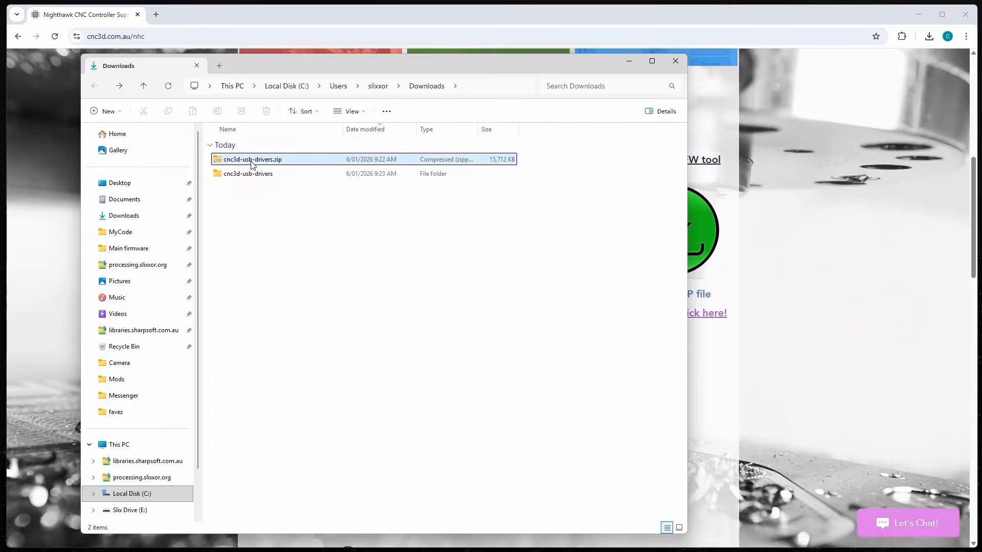
- Drill into cnc3d-usb-drivers to the Nighthawk V2 USB driver folder and auto-fit the Name column
left_click(242, 176)
double_click(242, 176)
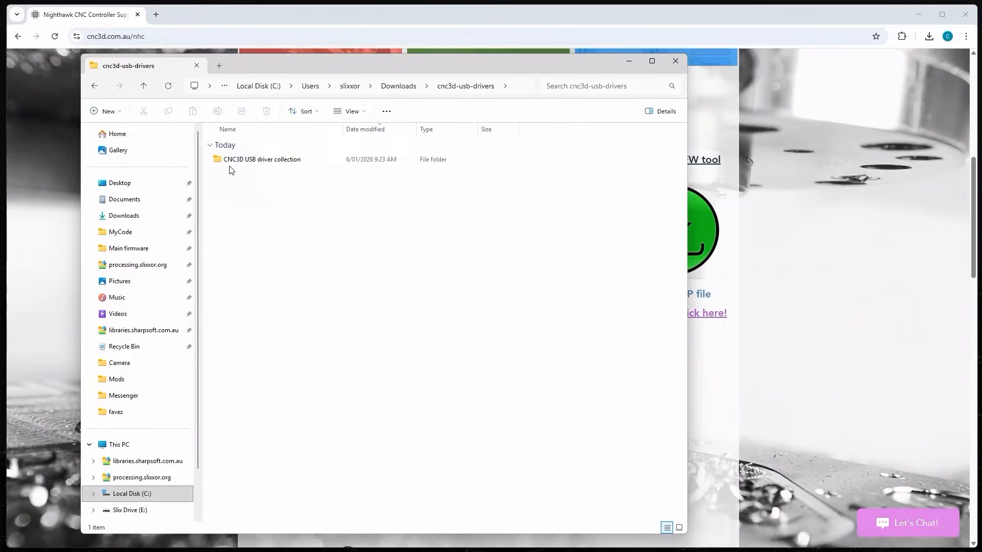
double_click(262, 160)
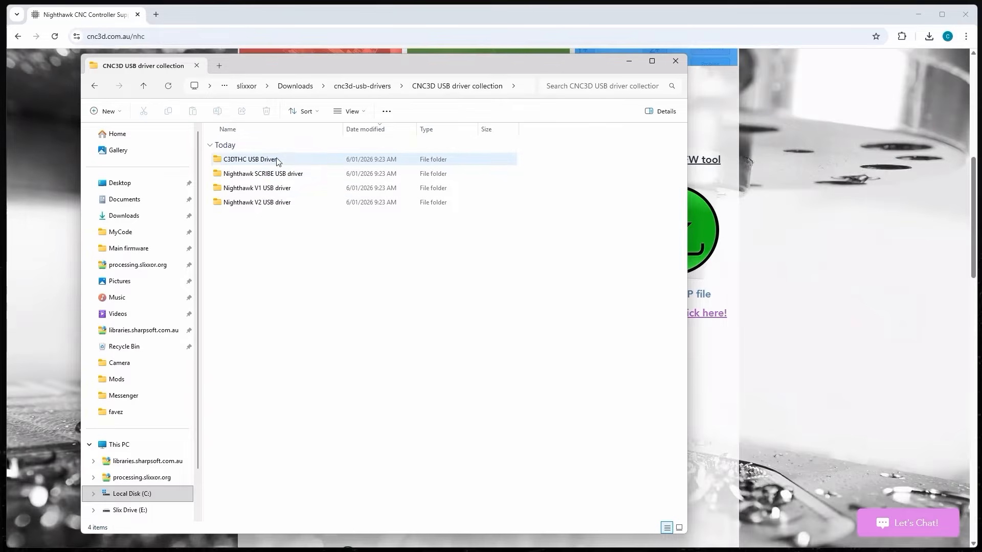
double_click(254, 203)
double_click(343, 129)
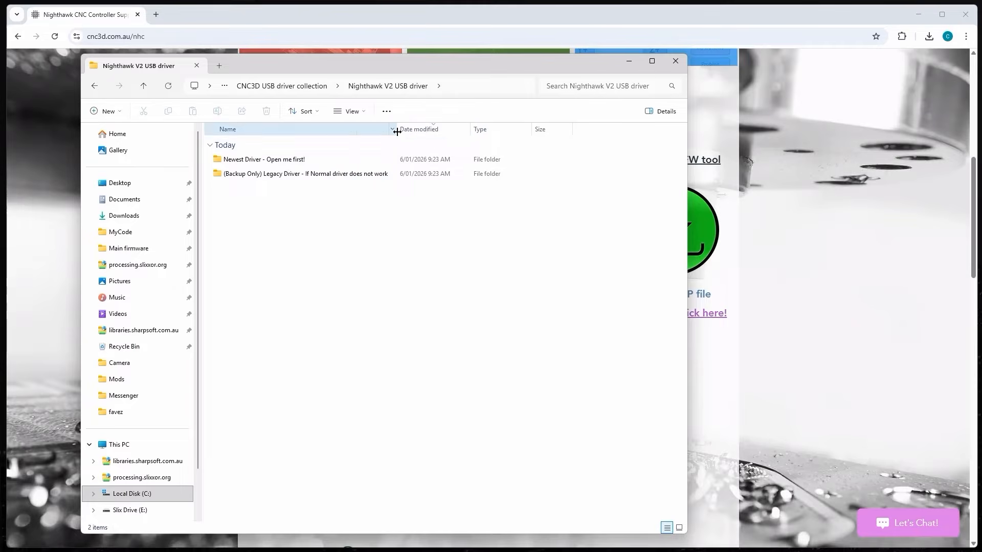
- Open 'Newest Driver - Open me first!' and view 'HOW-TO Install this driver (READ ME).png'
double_click(261, 160)
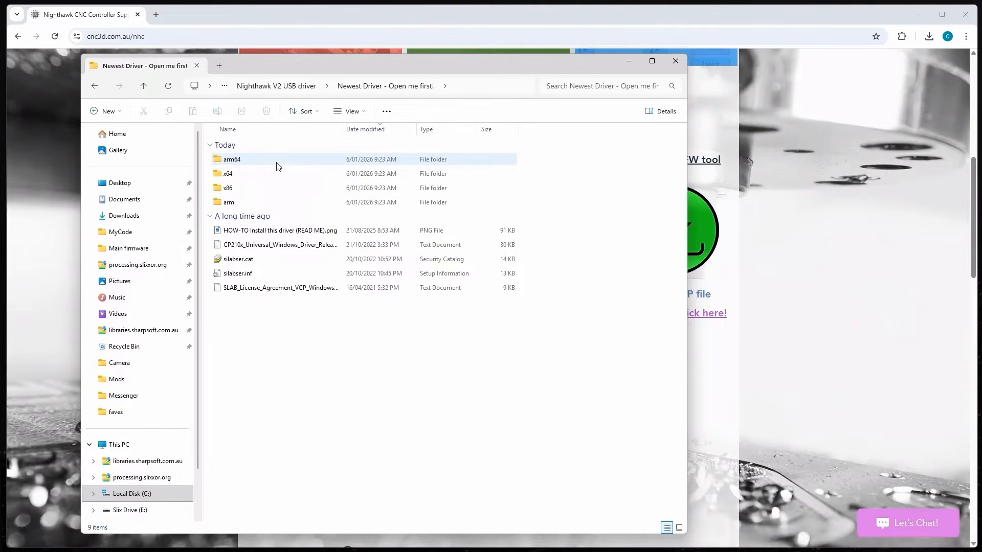
left_click(100, 86)
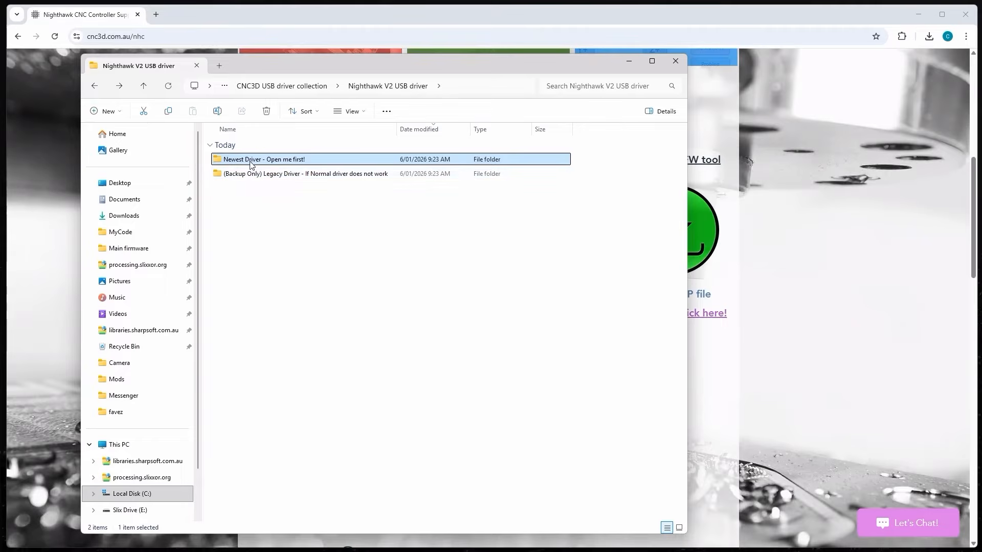
left_click(262, 205)
double_click(216, 160)
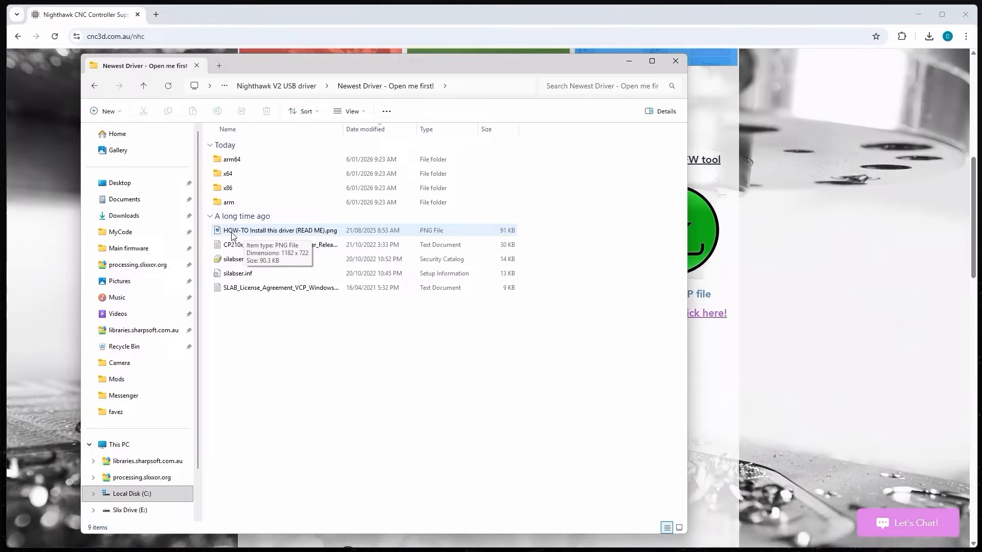
double_click(303, 231)
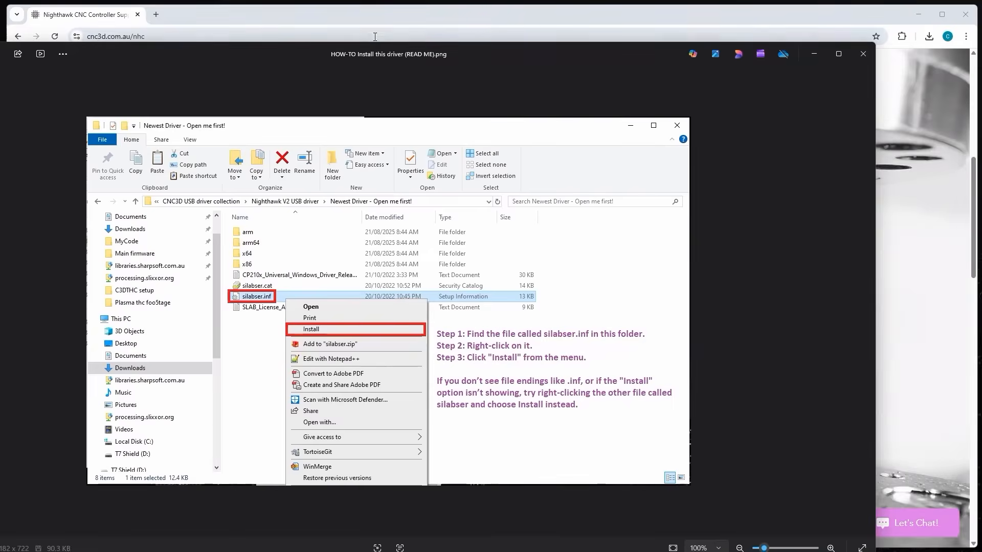
- Maximize the Photos window to read the silabser.inf install steps, then close Photos
double_click(375, 50)
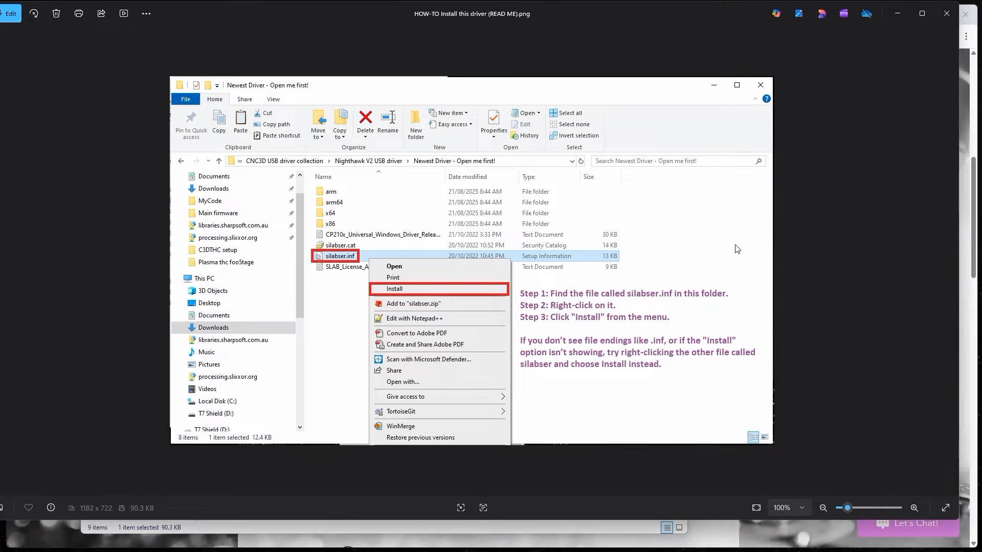
left_click(945, 14)
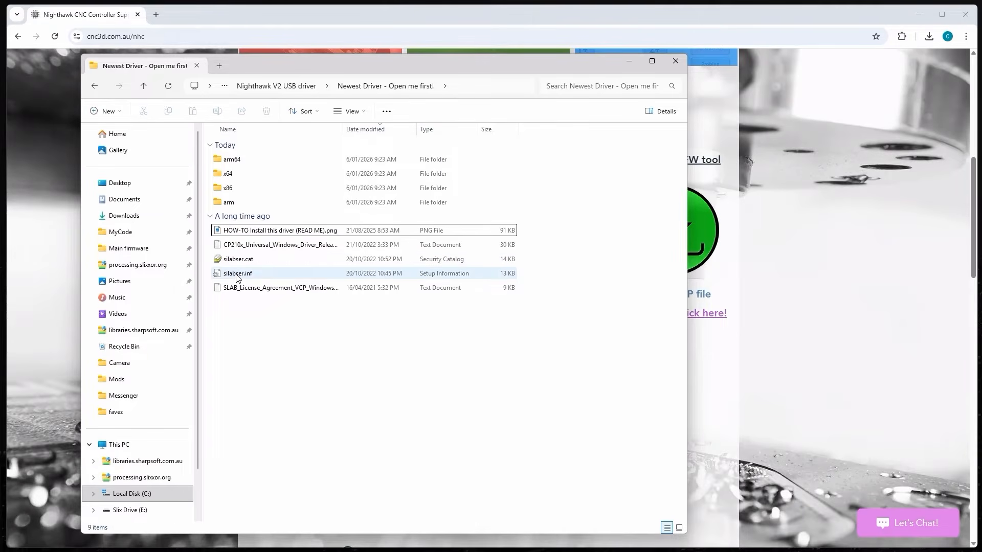
- Install the CP210x driver using the Install command on silabser.inf
left_click(236, 276)
right_click(237, 277)
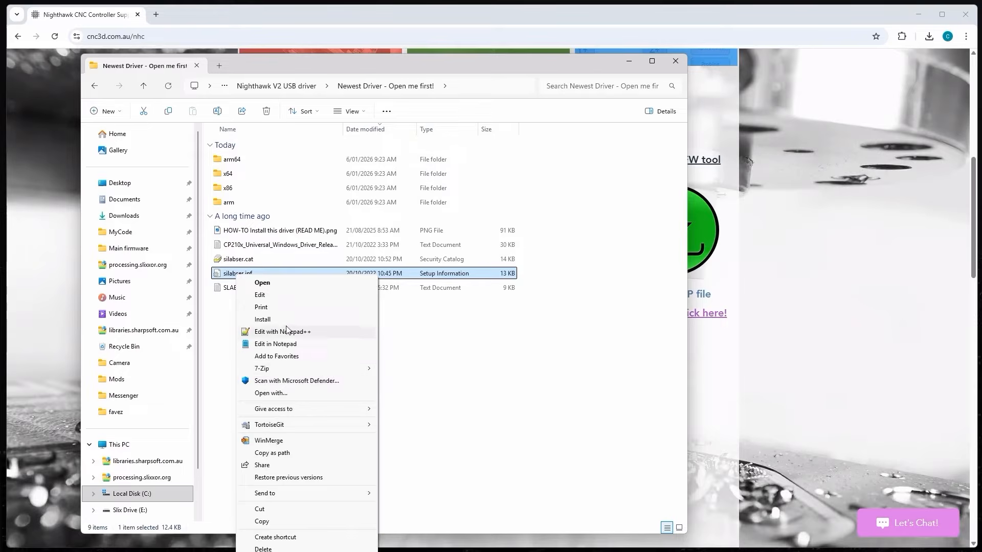
left_click(272, 321)
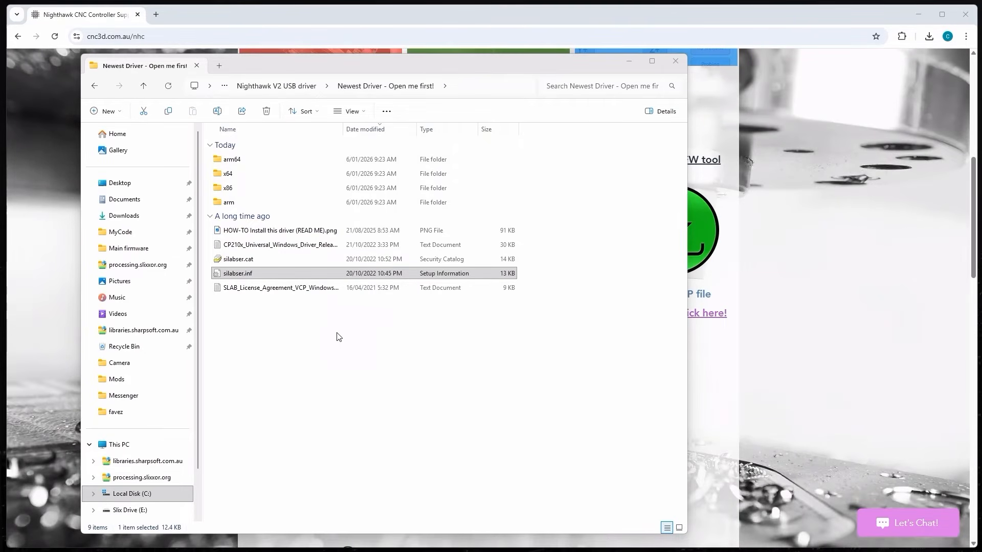
left_click(311, 334)
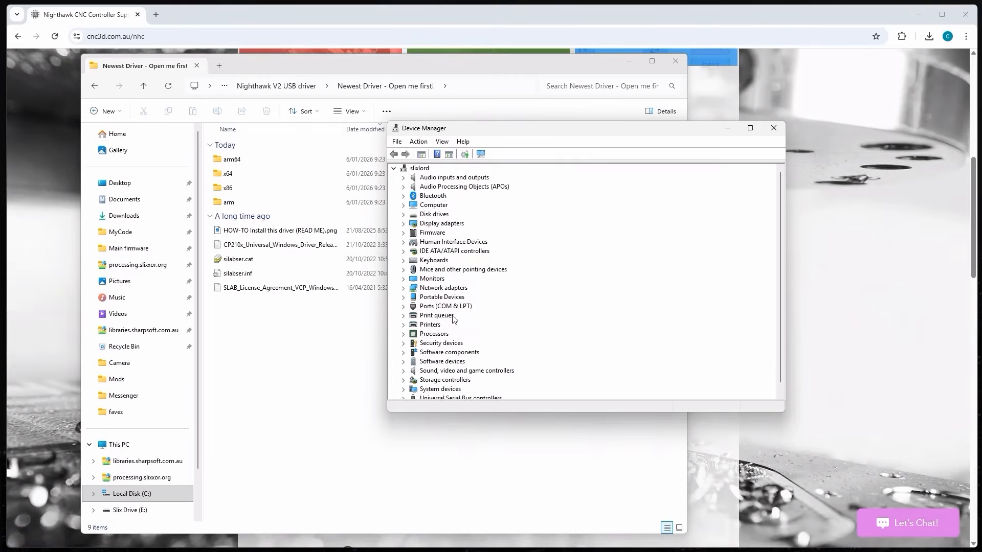
left_click(404, 307)
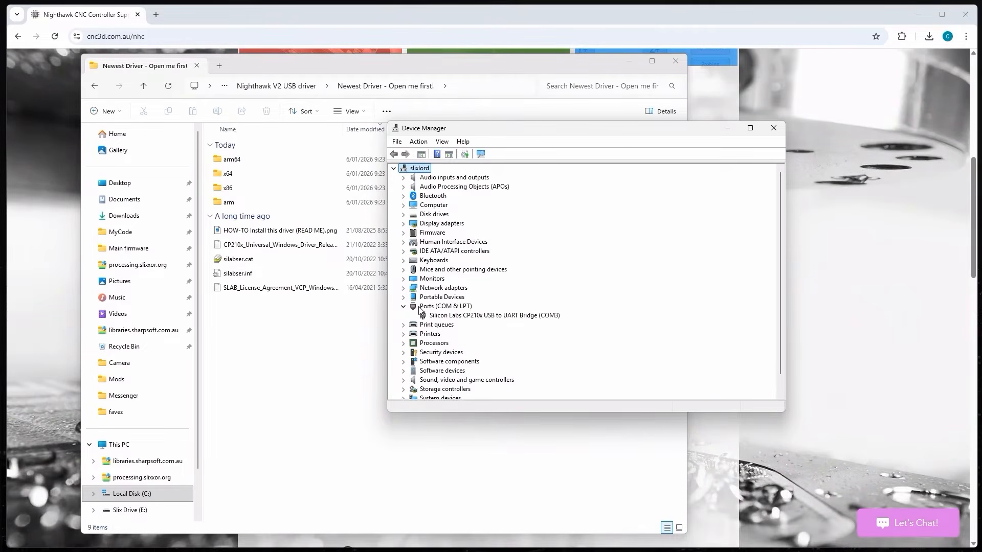
left_click(454, 316)
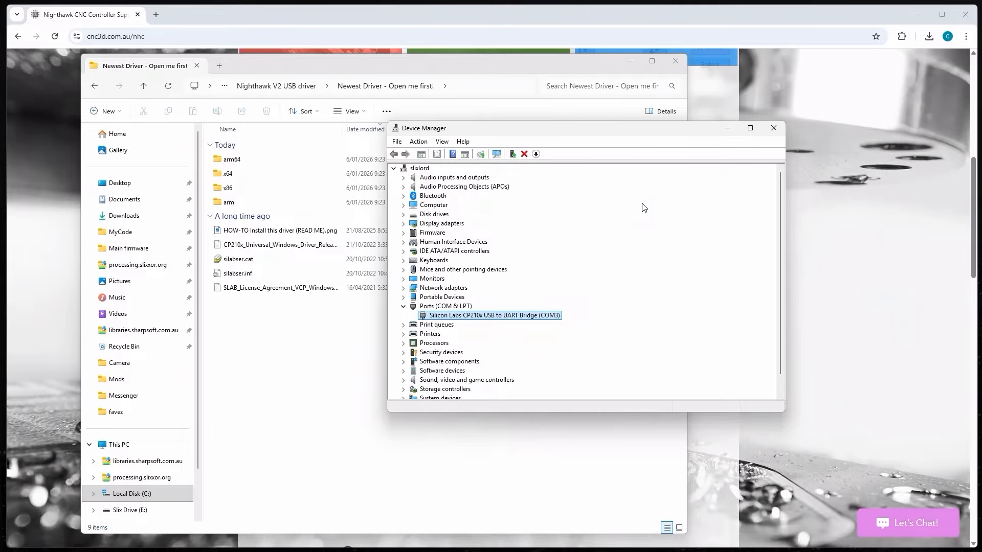
left_click(773, 131)
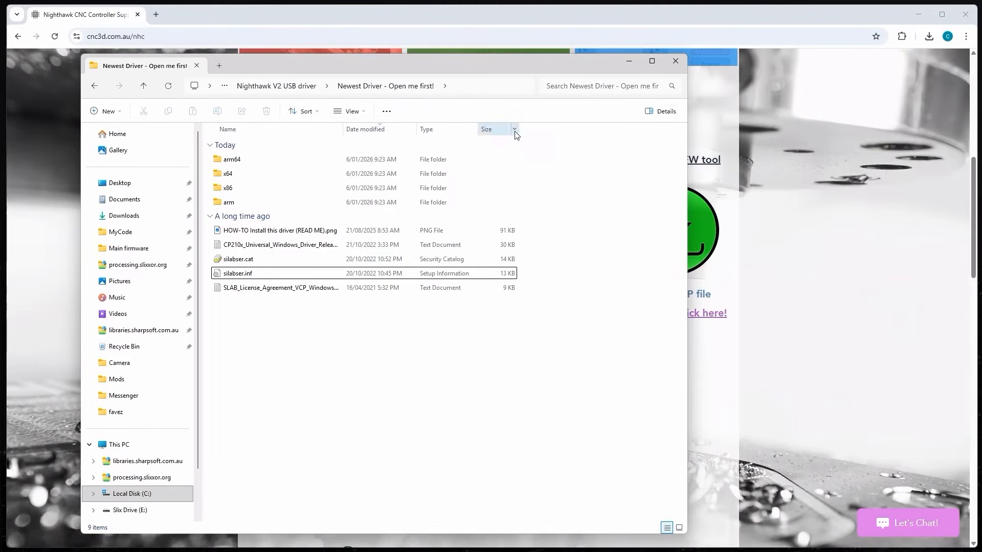
- Open the (Backup Only) Legacy Driver folder, review its HOW-TO image, then run CP210xVCPInstaller_x64.exe
left_click(279, 91)
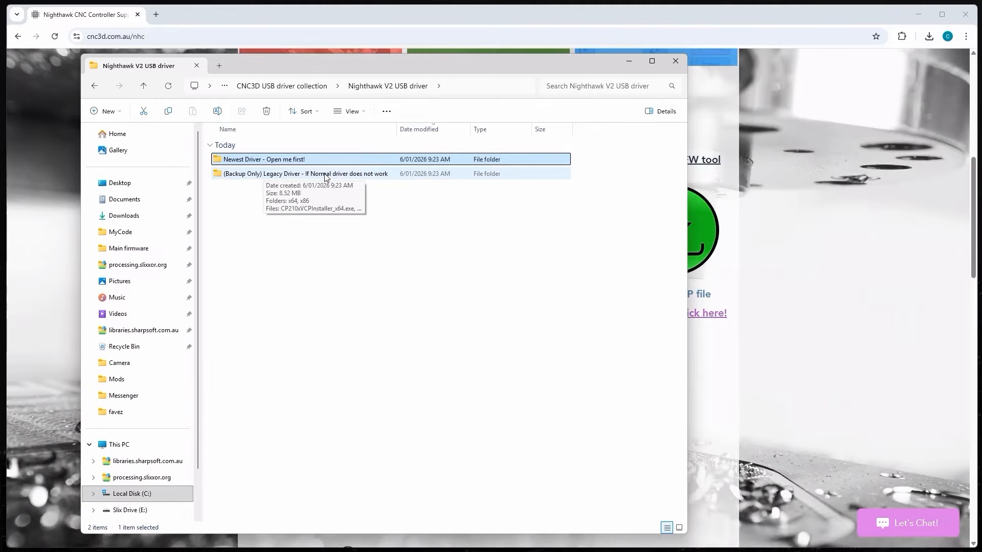
double_click(375, 175)
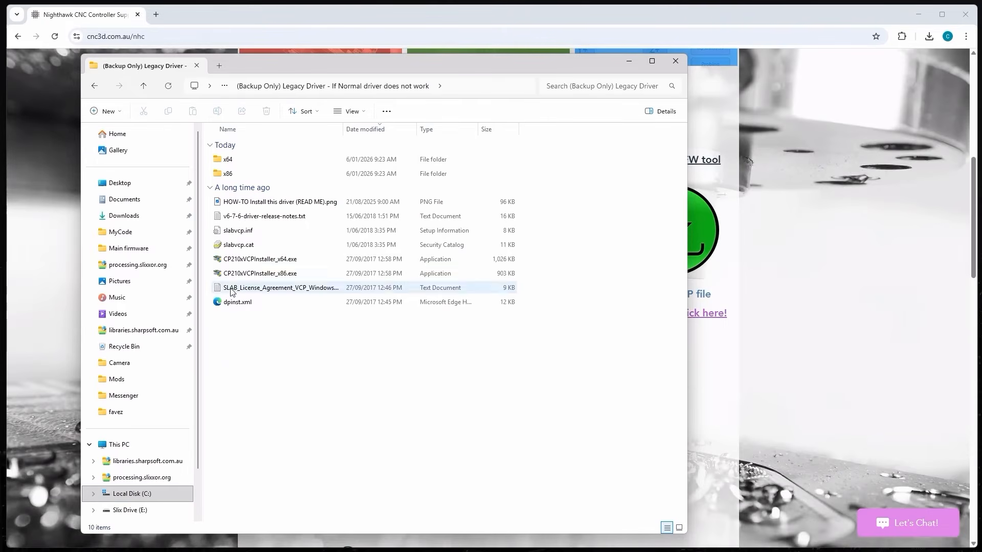
left_click(256, 260)
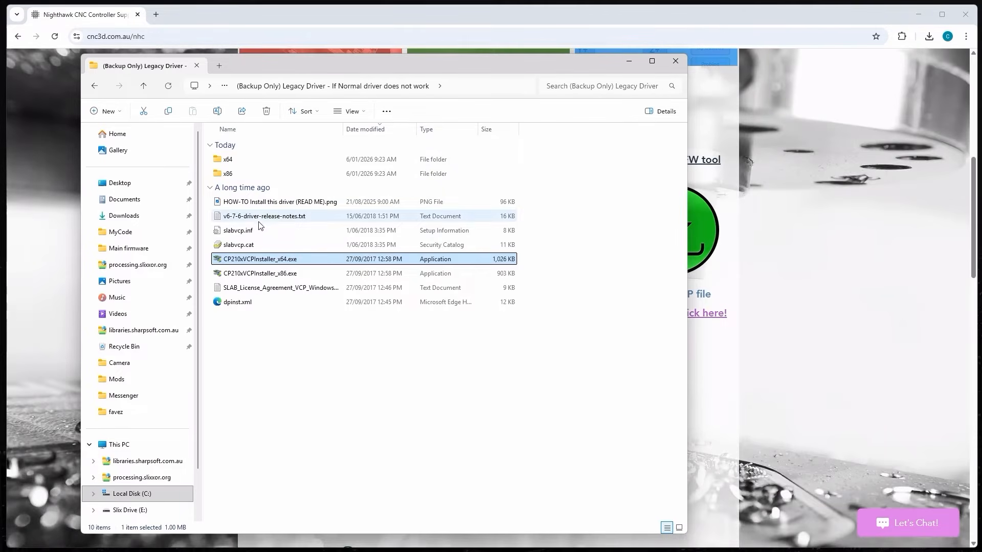
double_click(267, 203)
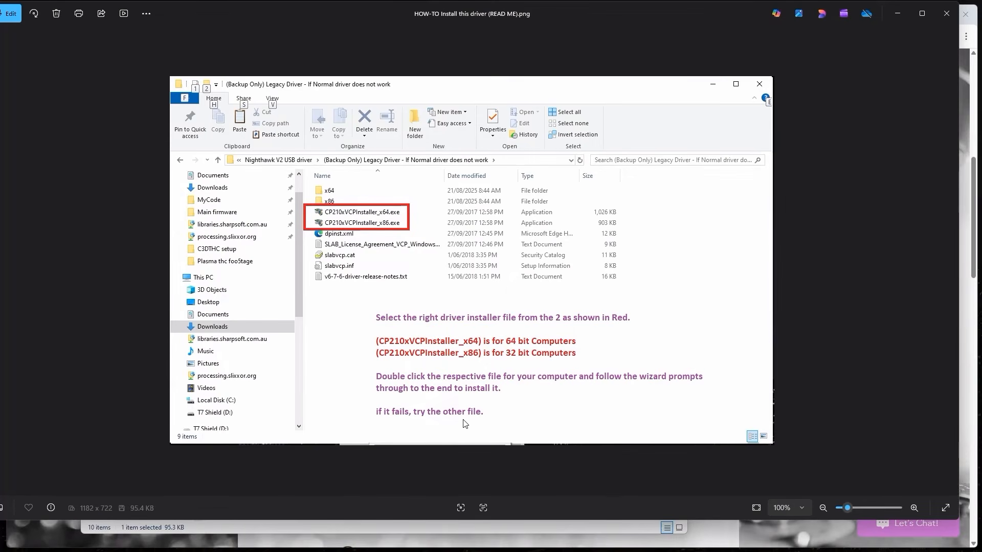
left_click(946, 13)
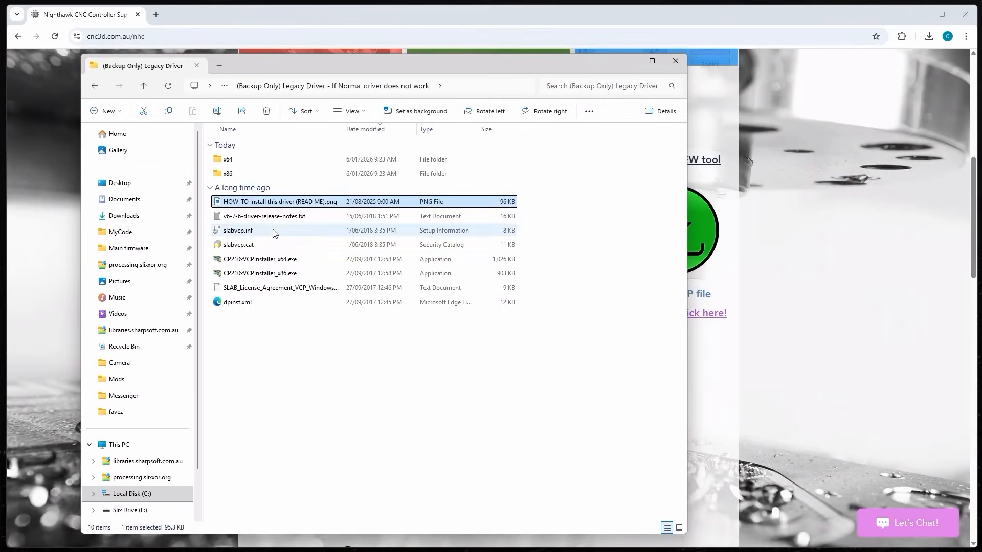
left_click(263, 260)
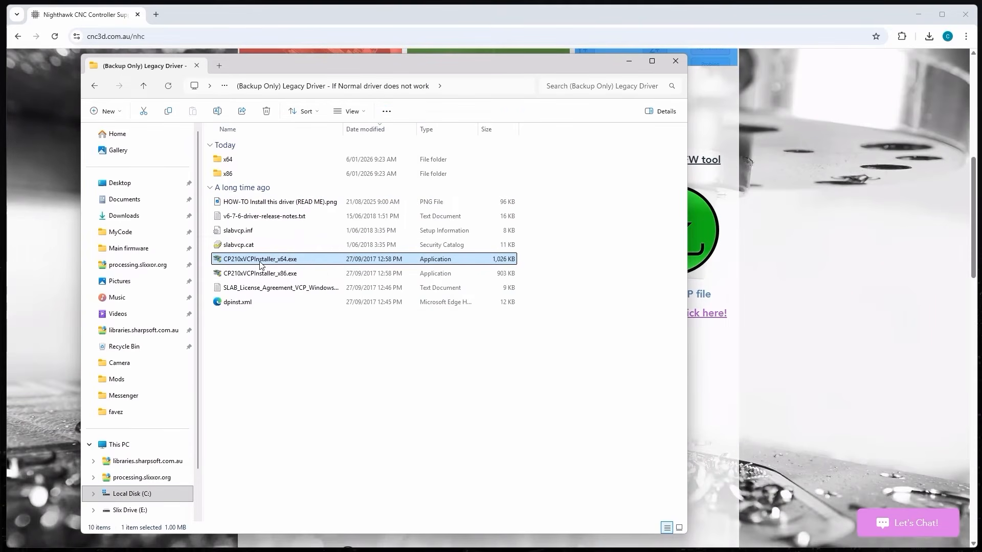
double_click(260, 261)
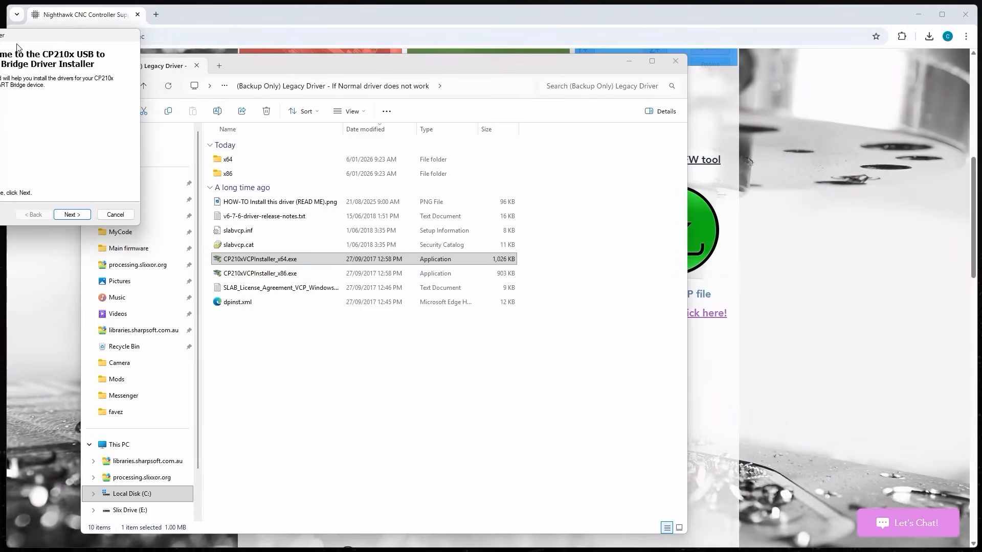
- Accept the licence agreement and finish the Silicon Labs CP210x USB to UART Bridge installer
left_click_drag(19, 38, 516, 179)
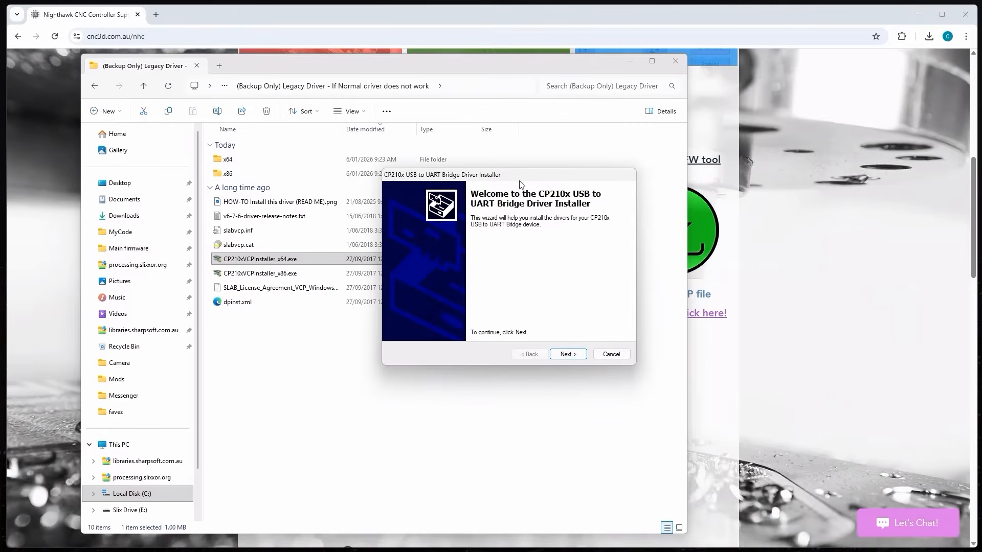
left_click(566, 354)
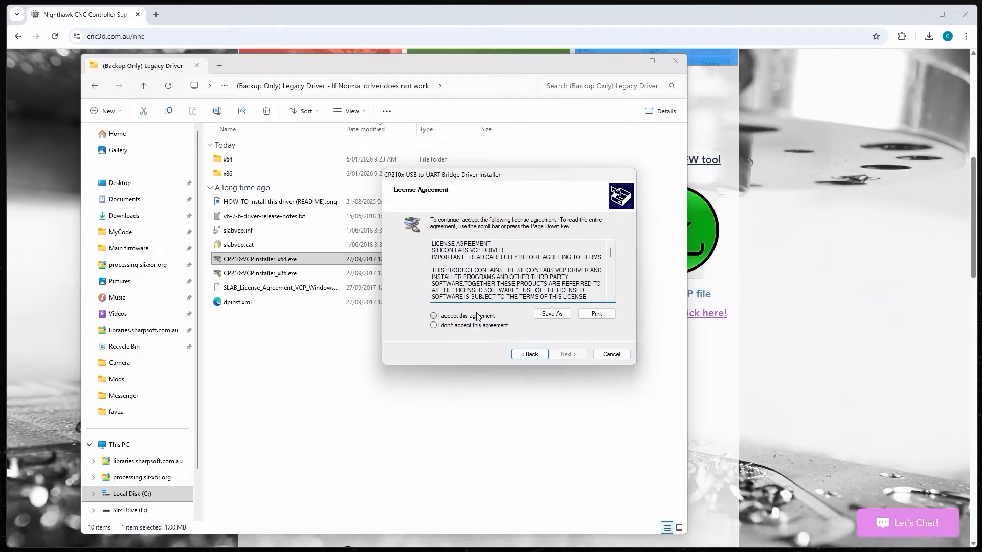
left_click(474, 317)
left_click(572, 357)
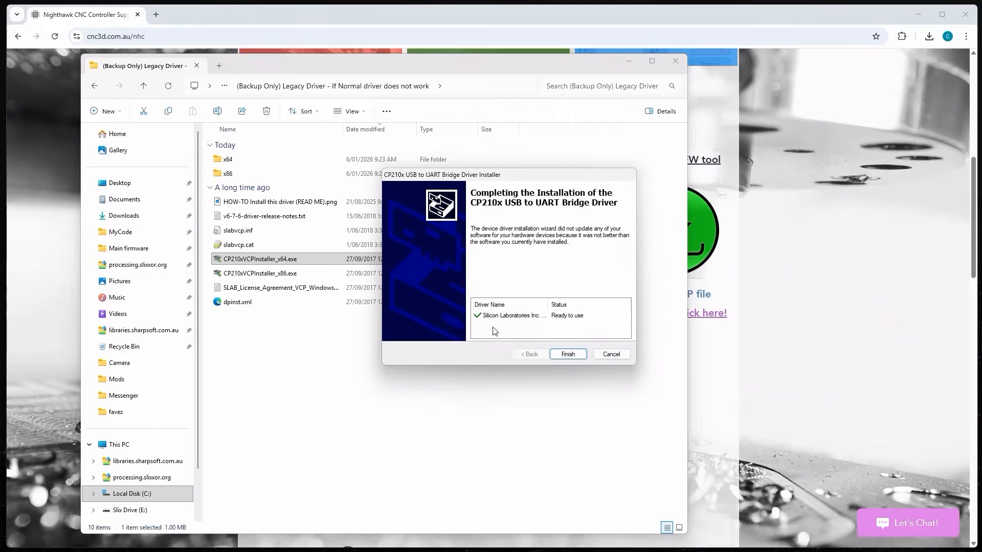
left_click(569, 353)
left_click(414, 383)
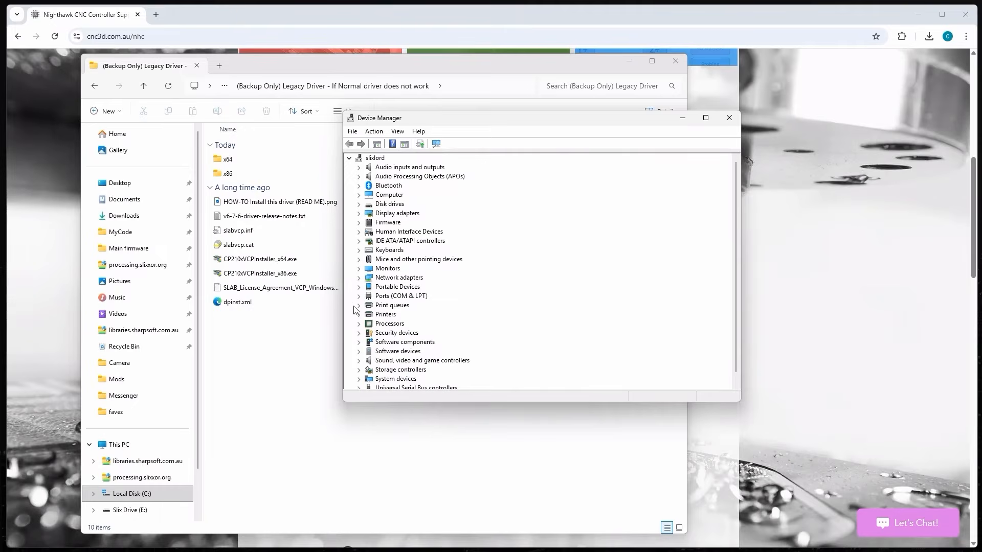
- Expand Ports (COM & LPT) and select Silicon Labs CP210x USB to UART Bridge (COM3)
left_click(358, 296)
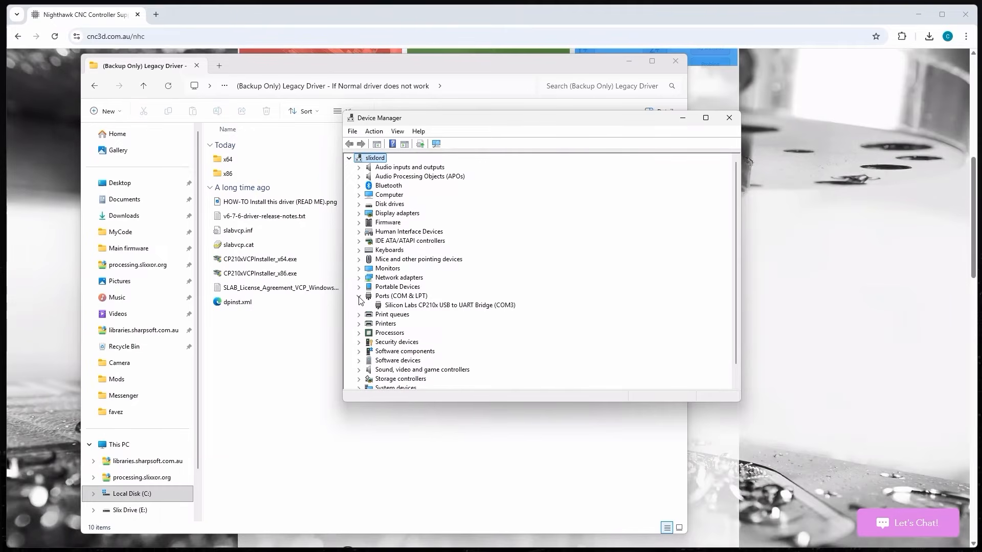
left_click(401, 297)
left_click(420, 306)
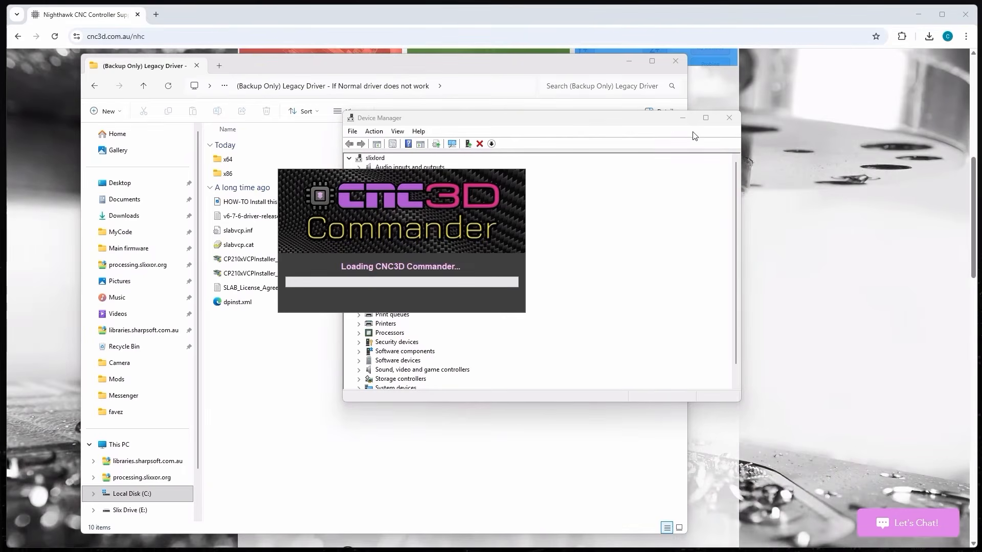
- Minimize Device Manager and File Explorer and dismiss the Commander update notes
left_click(682, 119)
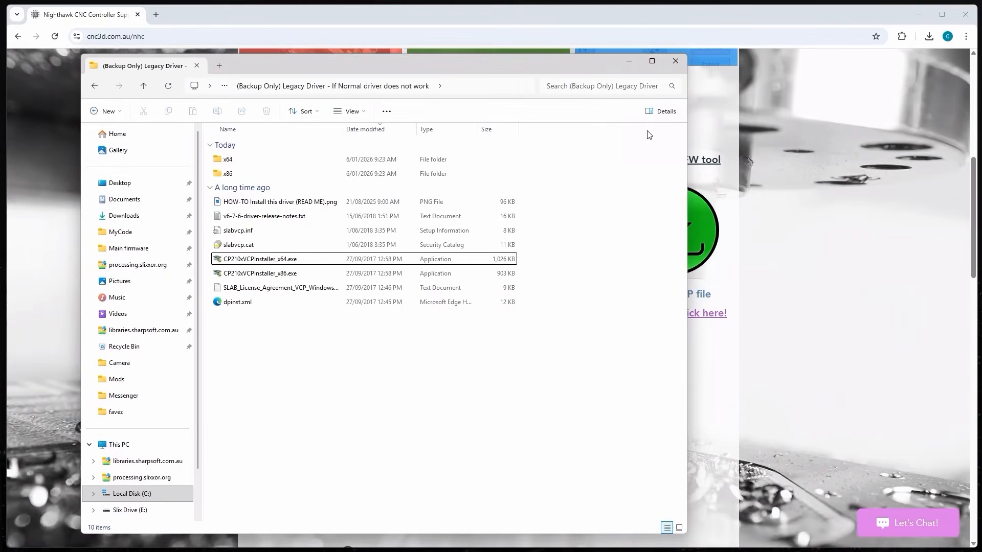
left_click(628, 61)
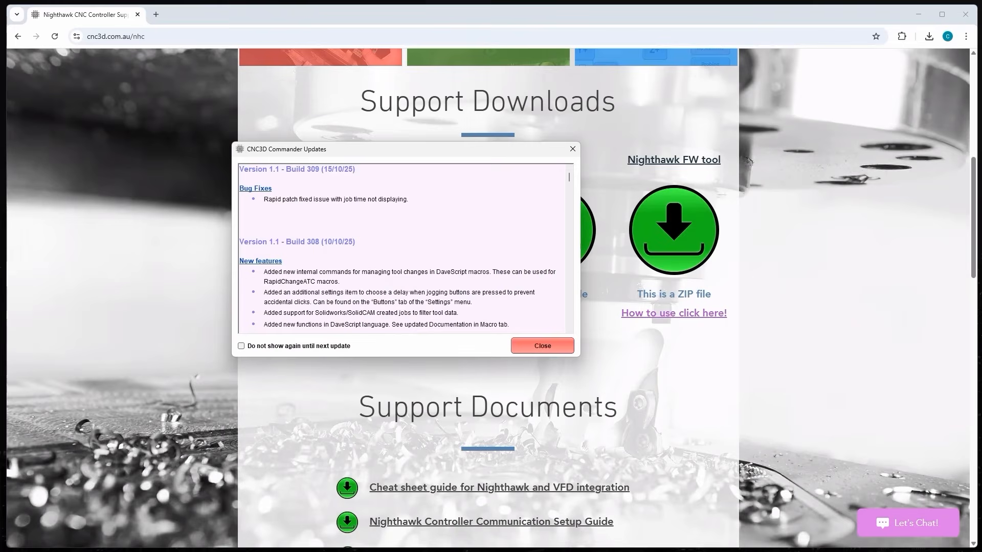
left_click(545, 338)
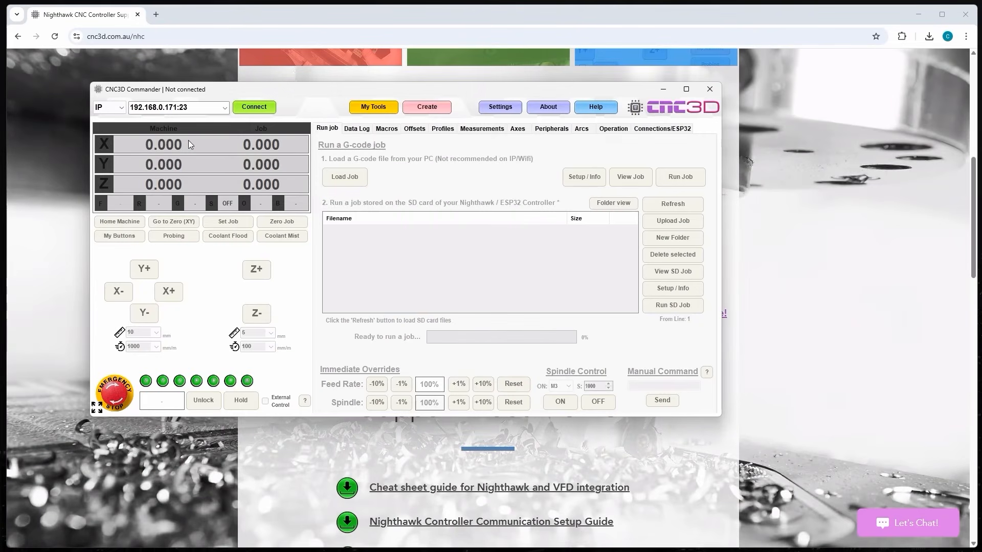
- Switch Commander's connection type from IP to COM, keep port COM3, and connect
left_click(109, 107)
left_click(108, 120)
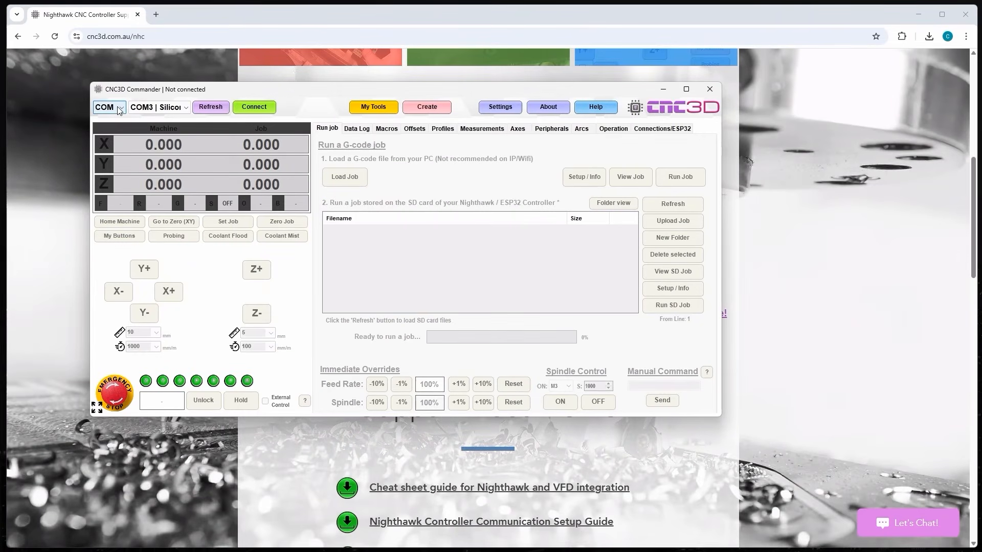
left_click_drag(308, 97, 442, 98)
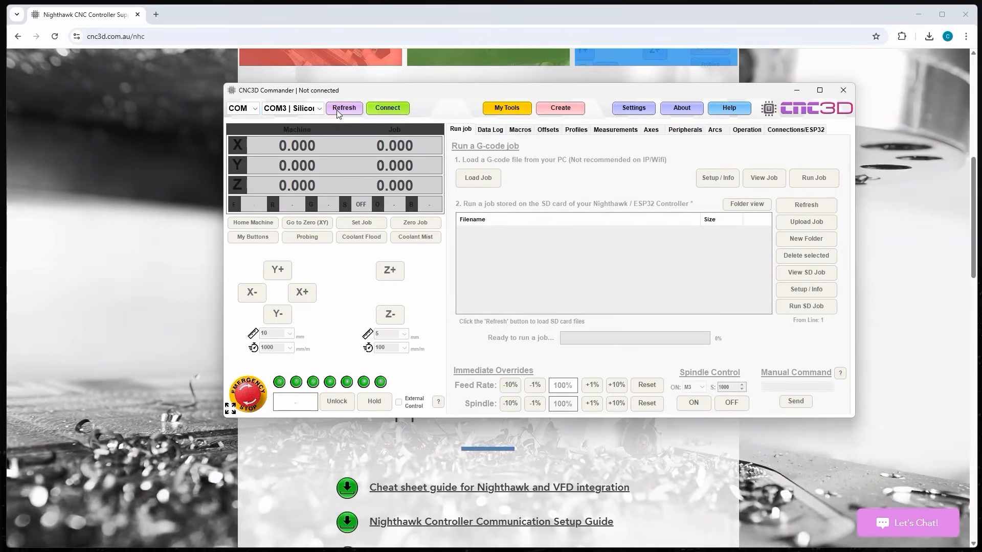
left_click(299, 108)
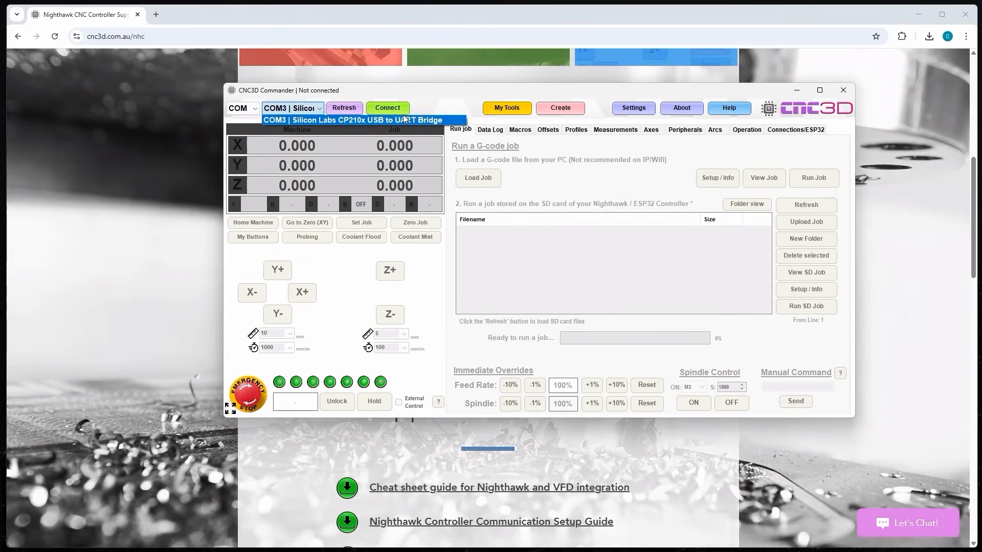
left_click(449, 103)
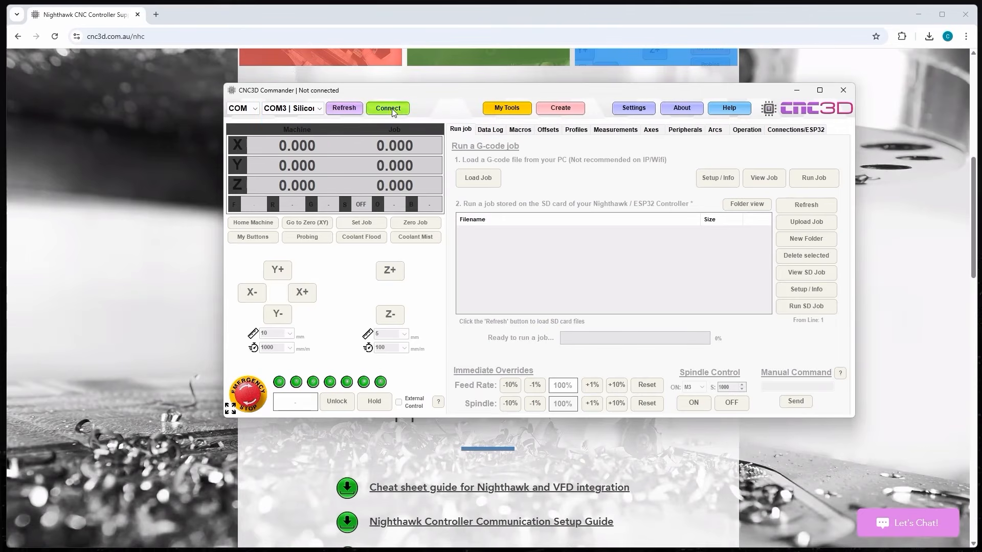
left_click(391, 110)
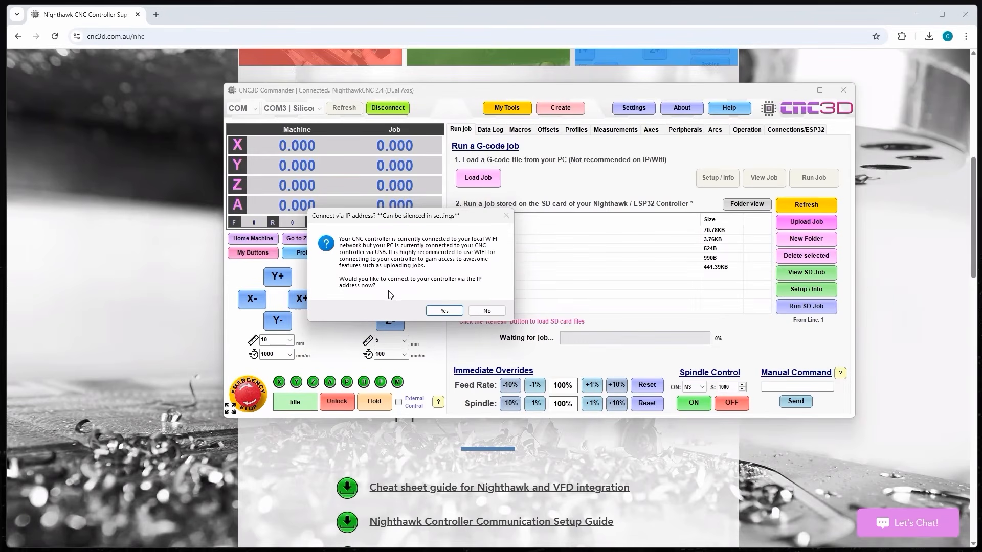
- Decline the 'Connect via IP address?' prompt and bring the COM3-connected Commander back to the front
left_click(491, 316)
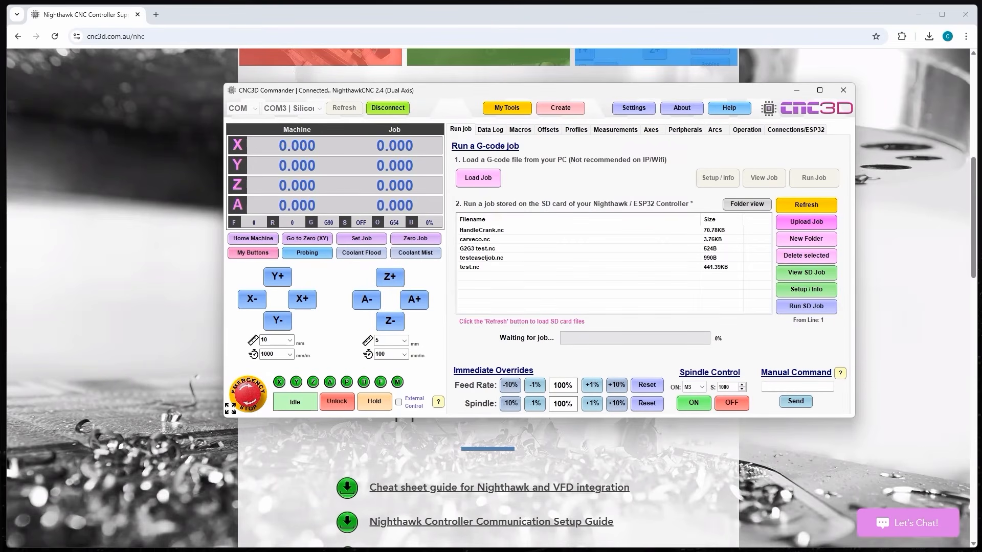
left_click(561, 12)
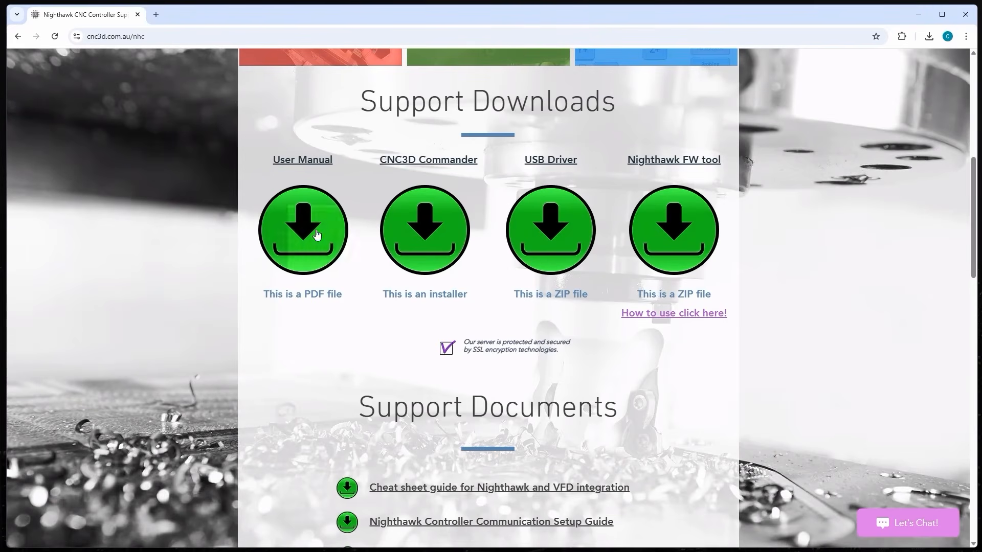
key("alt+Tab")
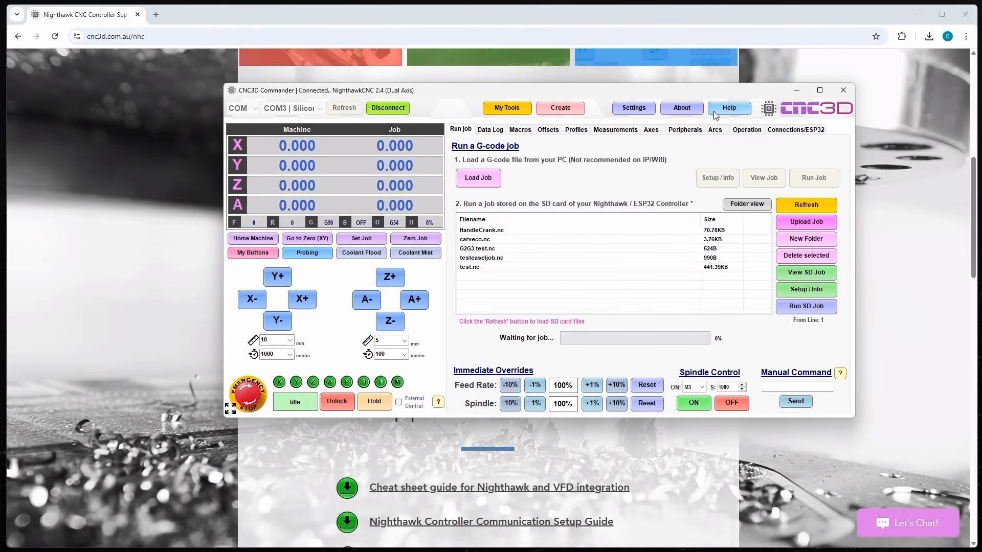
- Open the Nighthawk manual from the User guides section of Commander's Help links
left_click(730, 108)
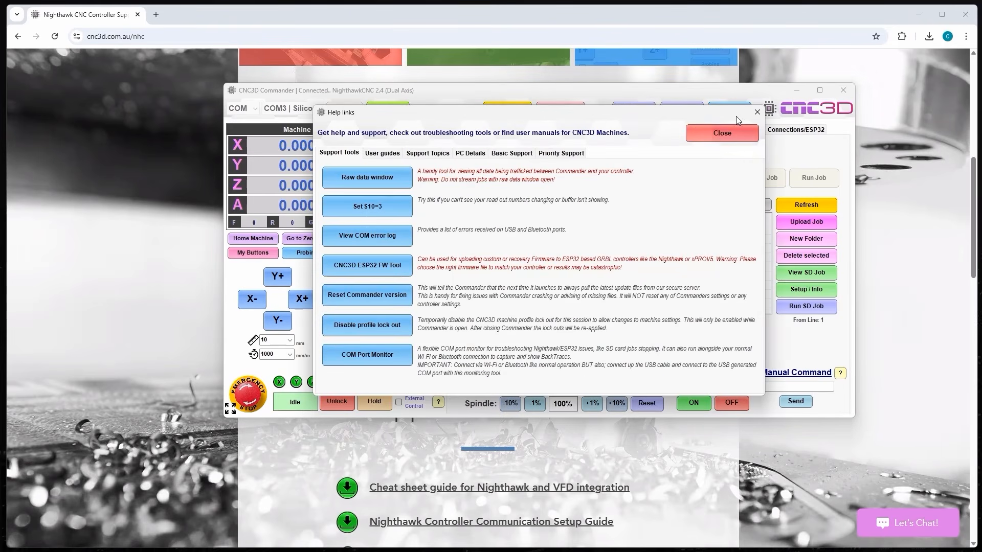
left_click(376, 155)
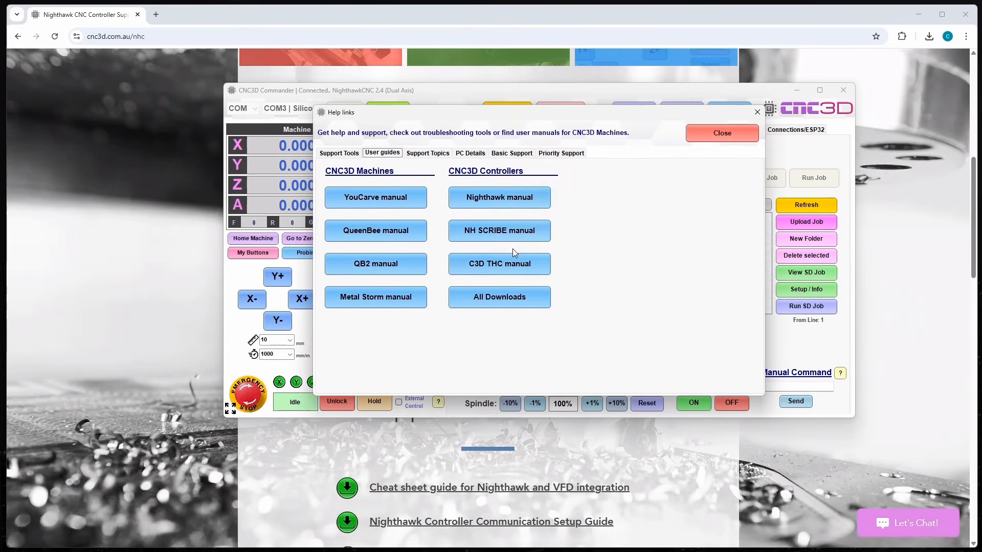
left_click(509, 200)
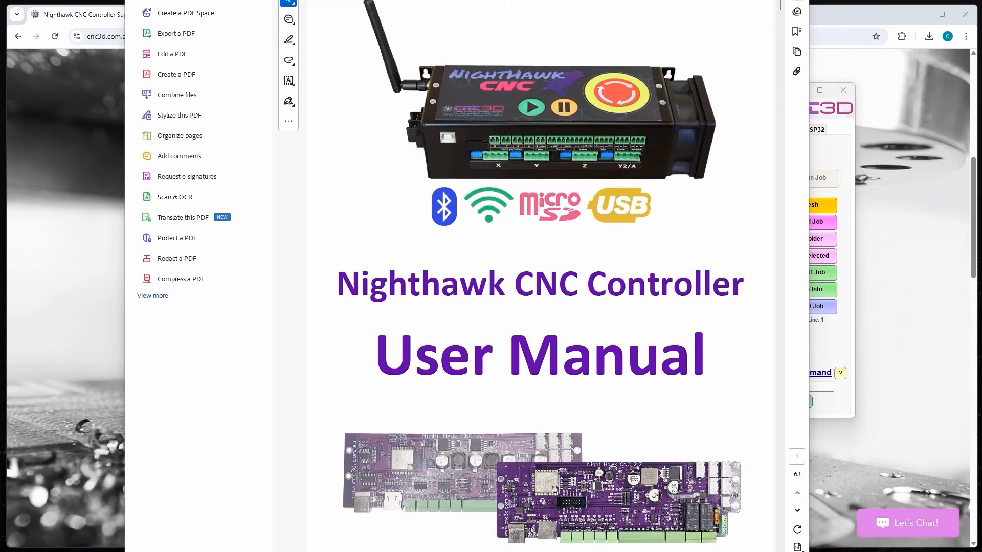
- Bring nh-manual.pdf into view, scroll through its title and Safety precautions pages, then close it
left_click_drag(524, 0, 490, 143)
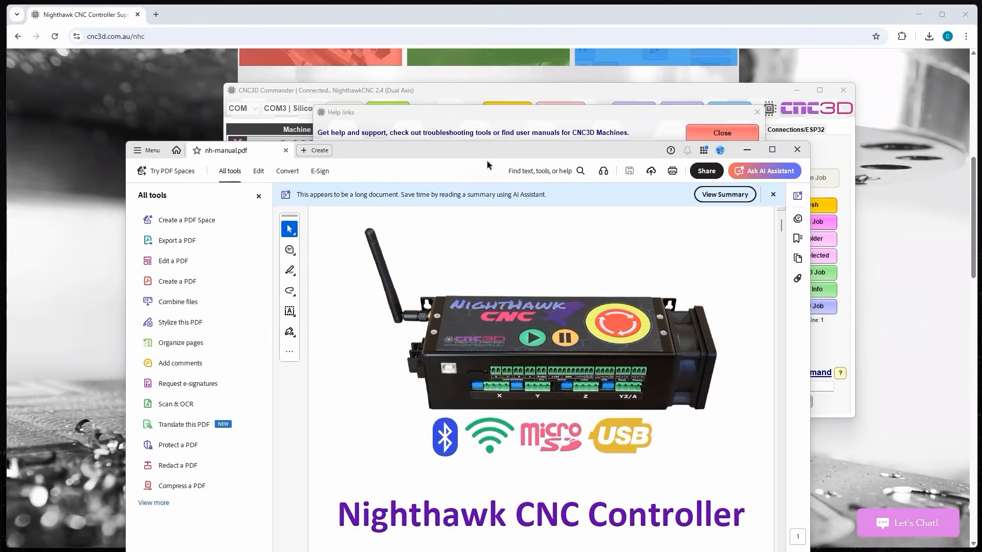
left_click_drag(492, 153, 516, 15)
scroll(665, 189, "down", 5)
scroll(679, 167, "down", 6)
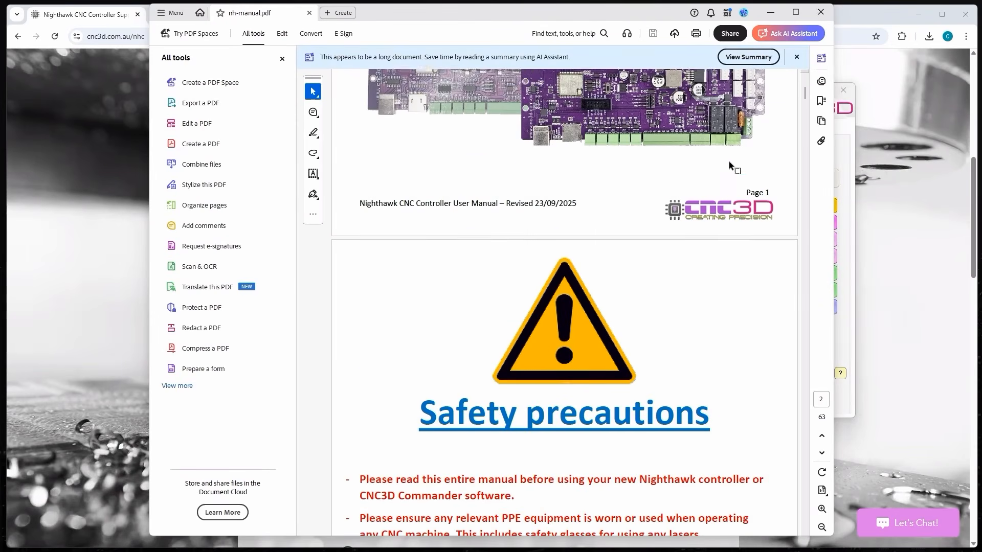
scroll(706, 147, "up", 5)
scroll(674, 223, "up", 6)
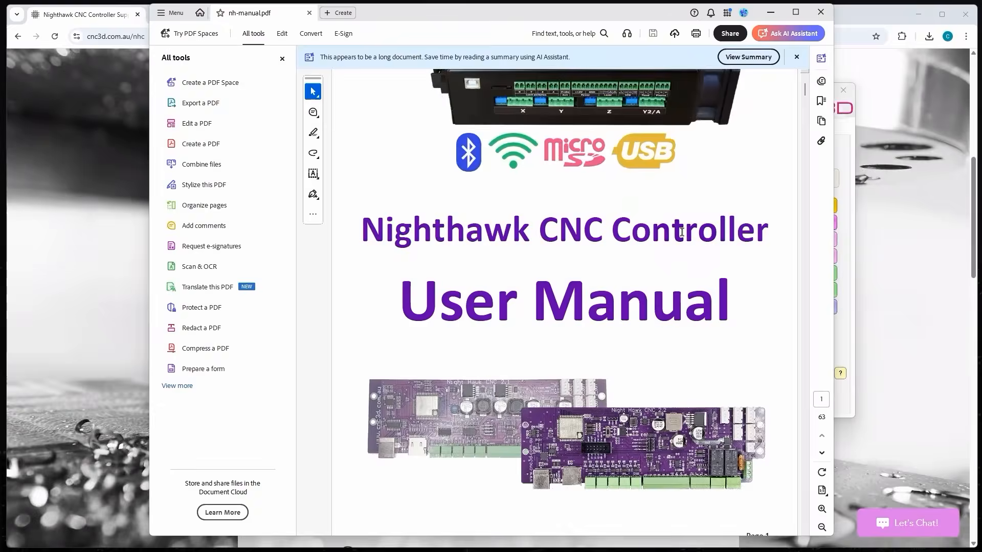
scroll(678, 235, "down", 6)
scroll(670, 230, "down", 8)
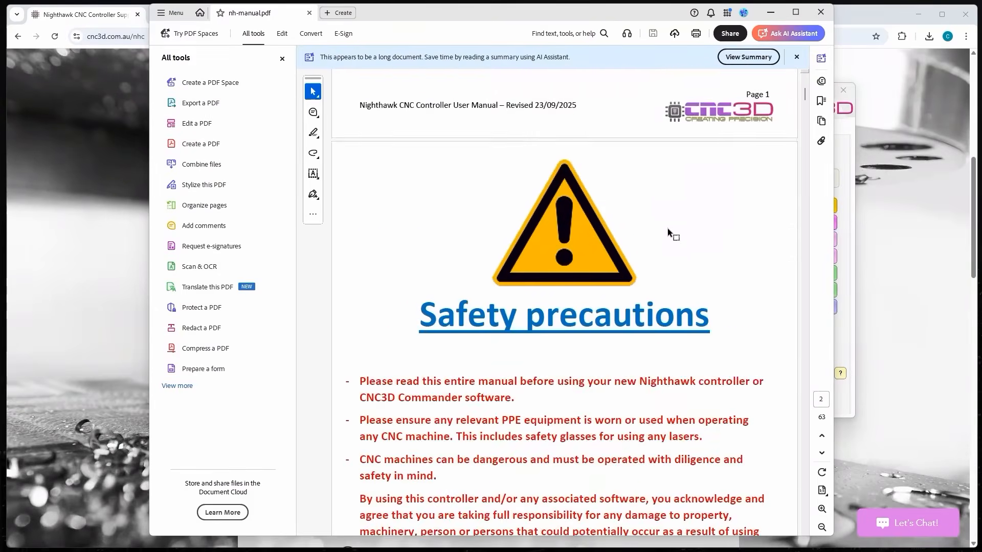
left_click(812, 16)
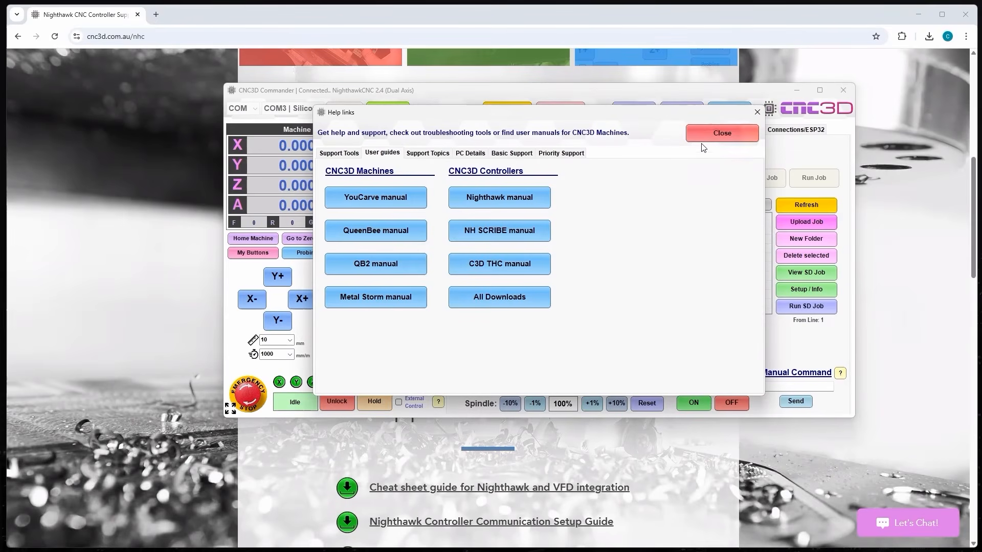
- Close the Help links and open the Connections/ESP32 page showing Wi-Fi at 192.168.0.171
left_click(743, 133)
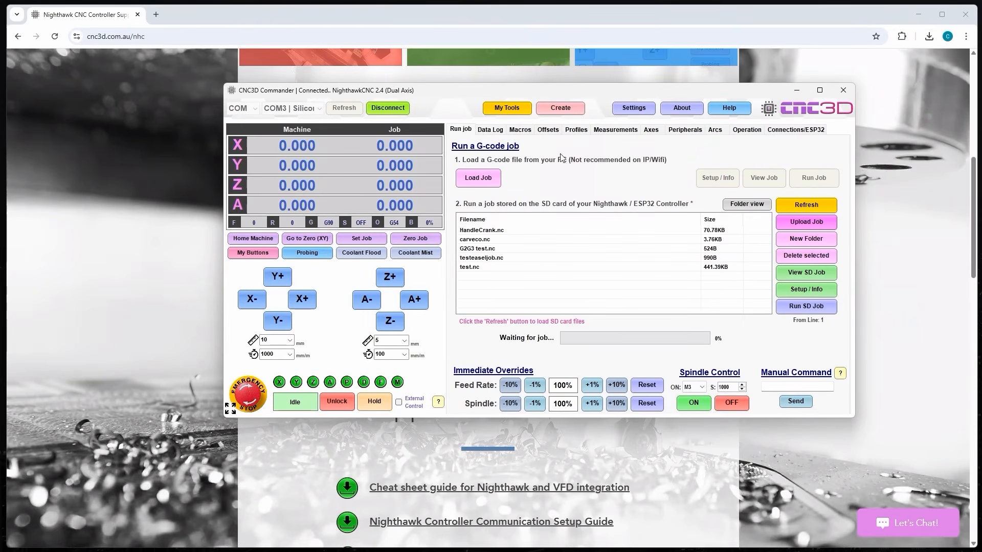
left_click(786, 132)
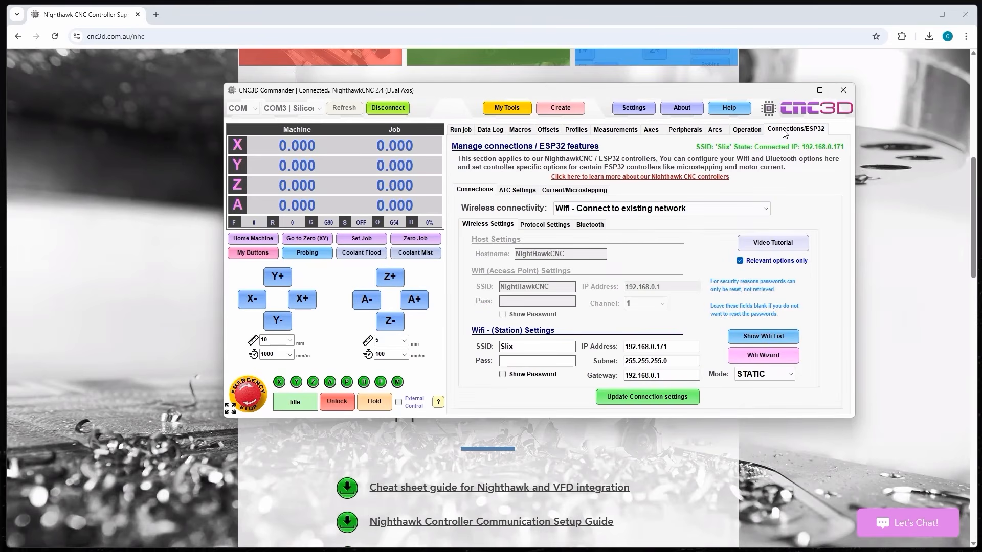